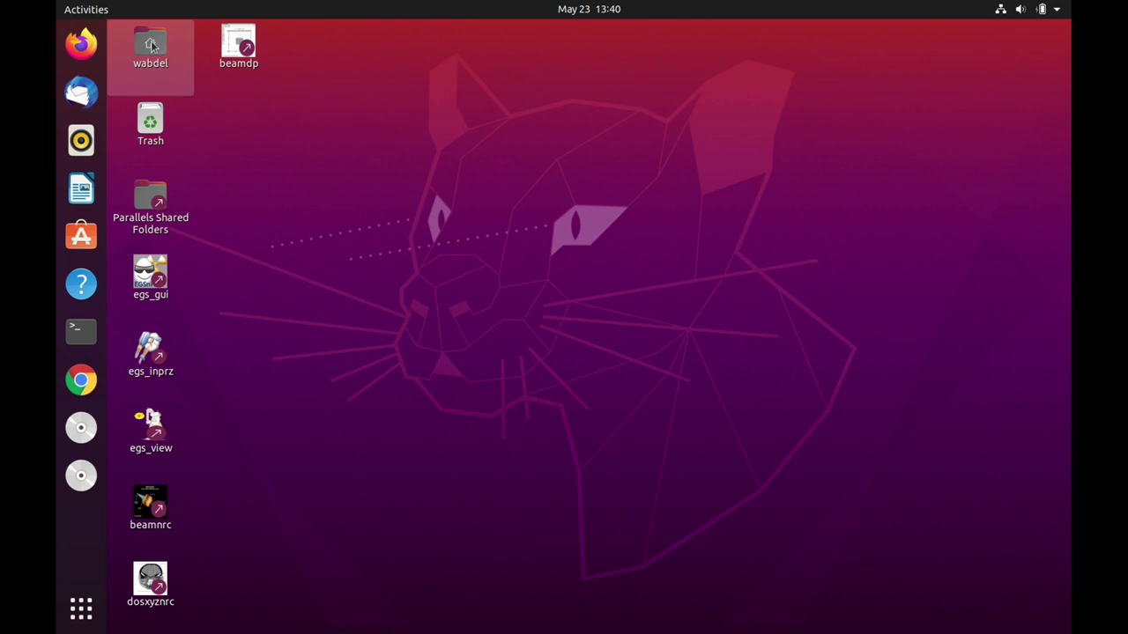
# Browse Files from home through EGSnrc/HEN_HOUSE/pegs4/density_corrections/compounds to reach air_dry_nearsealevel.density.
pyautogui.click(152, 46)
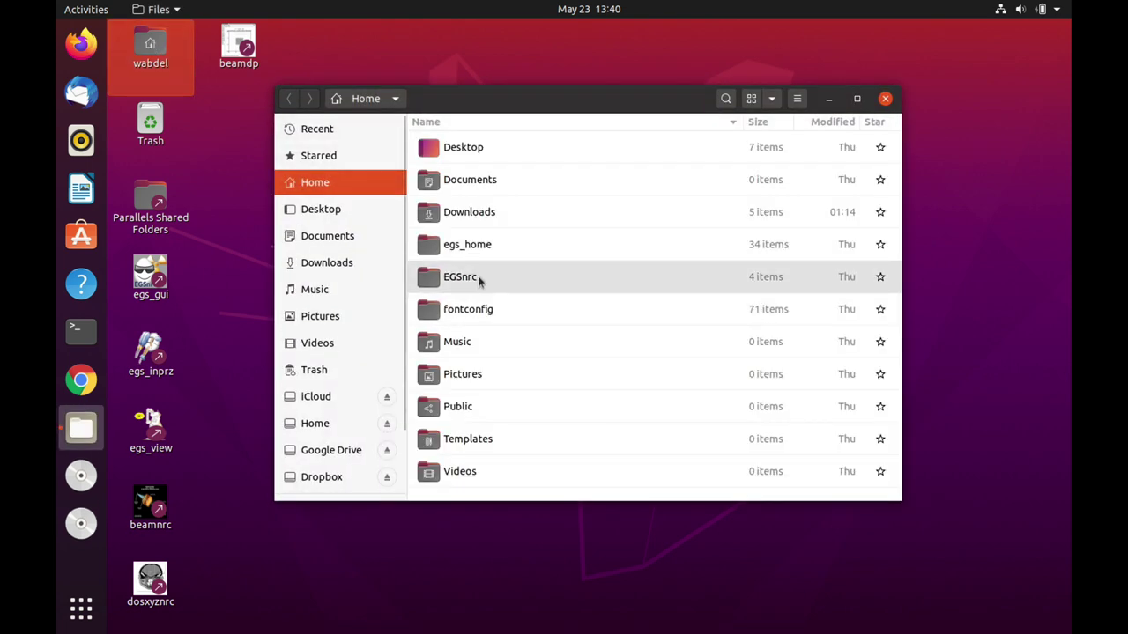
pyautogui.doubleClick(479, 279)
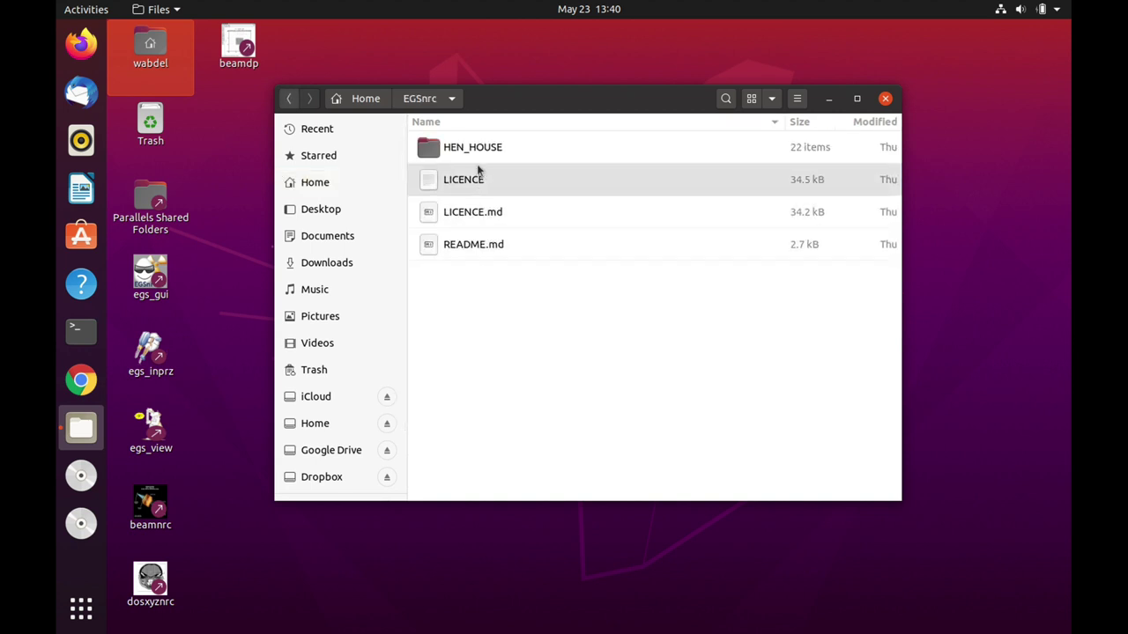
pyautogui.doubleClick(476, 157)
pyautogui.scroll(-5, 567, 352)
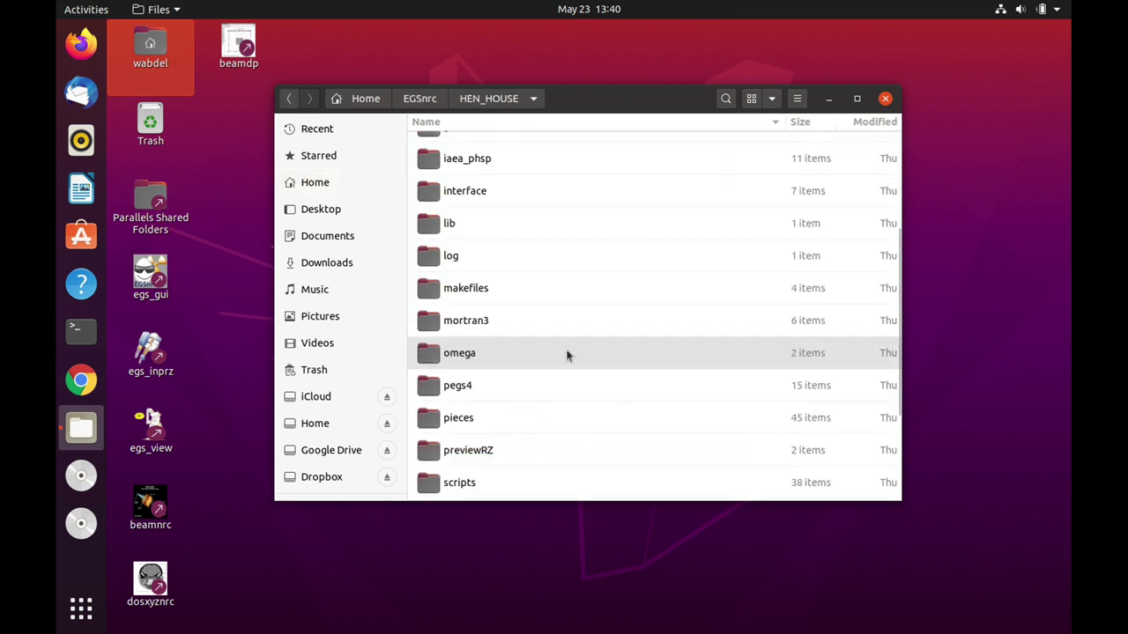
pyautogui.doubleClick(458, 386)
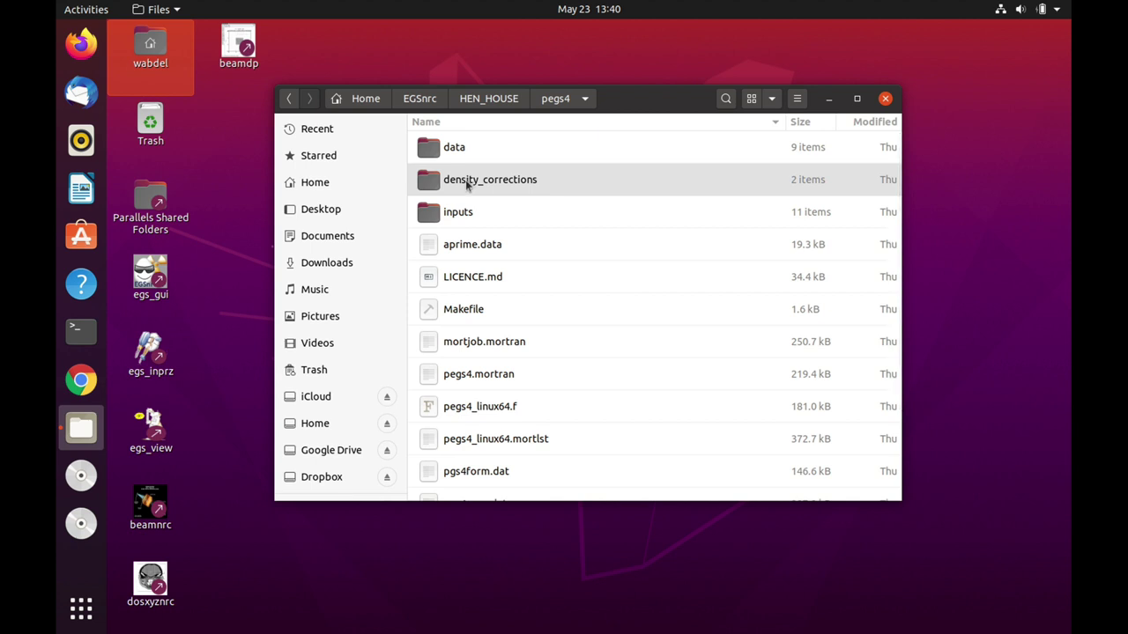
pyautogui.doubleClick(467, 182)
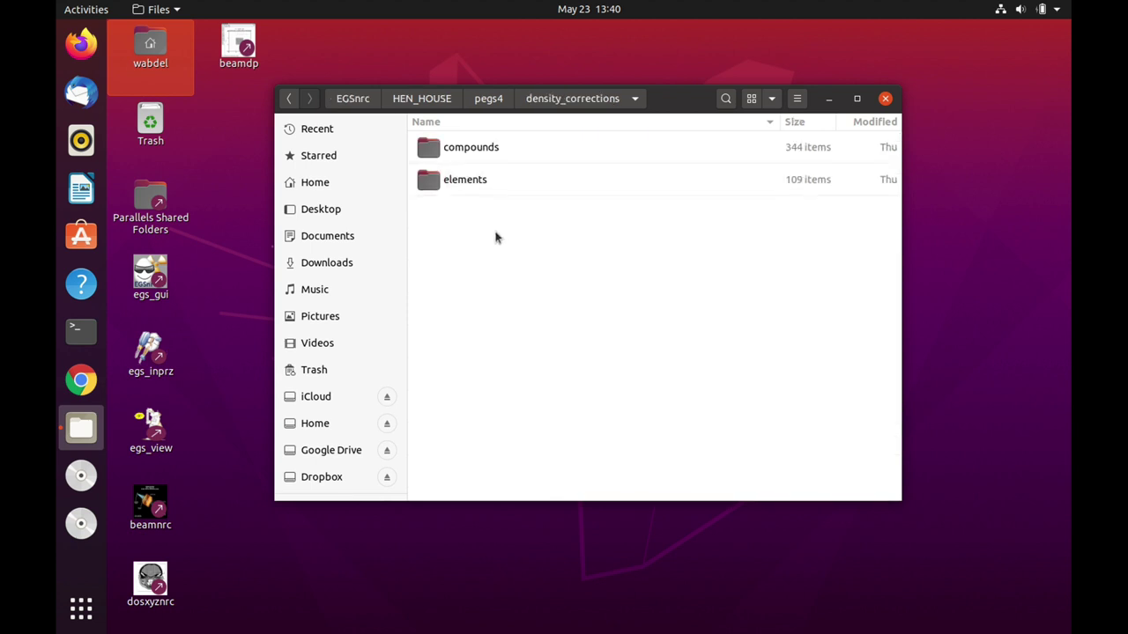
pyautogui.doubleClick(467, 153)
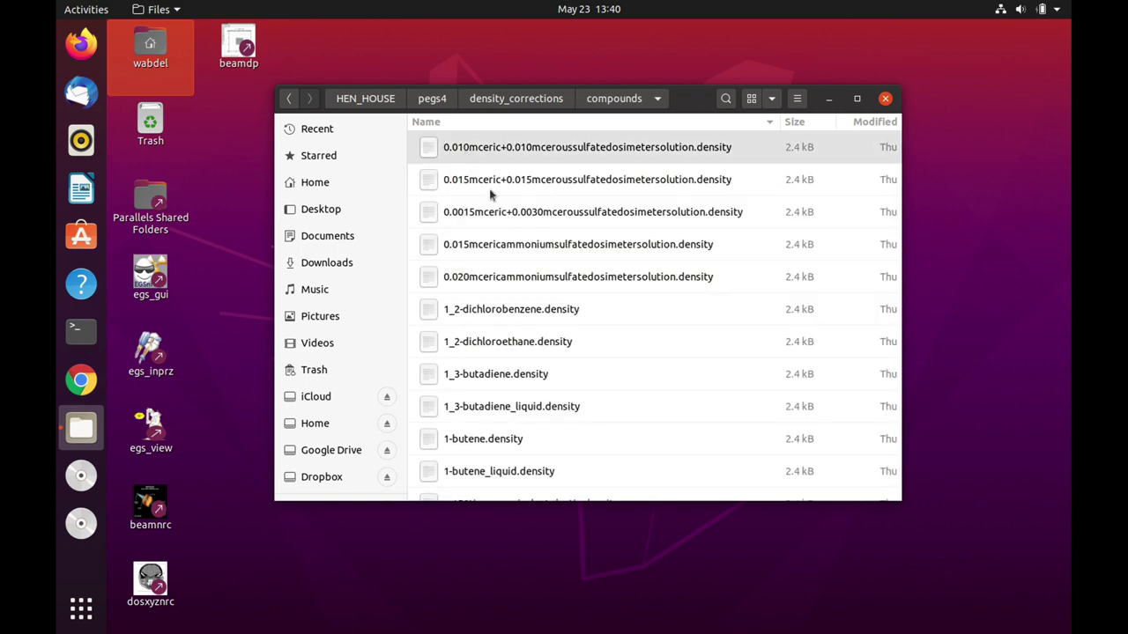
pyautogui.scroll(-4, 632, 385)
pyautogui.scroll(-3, 632, 385)
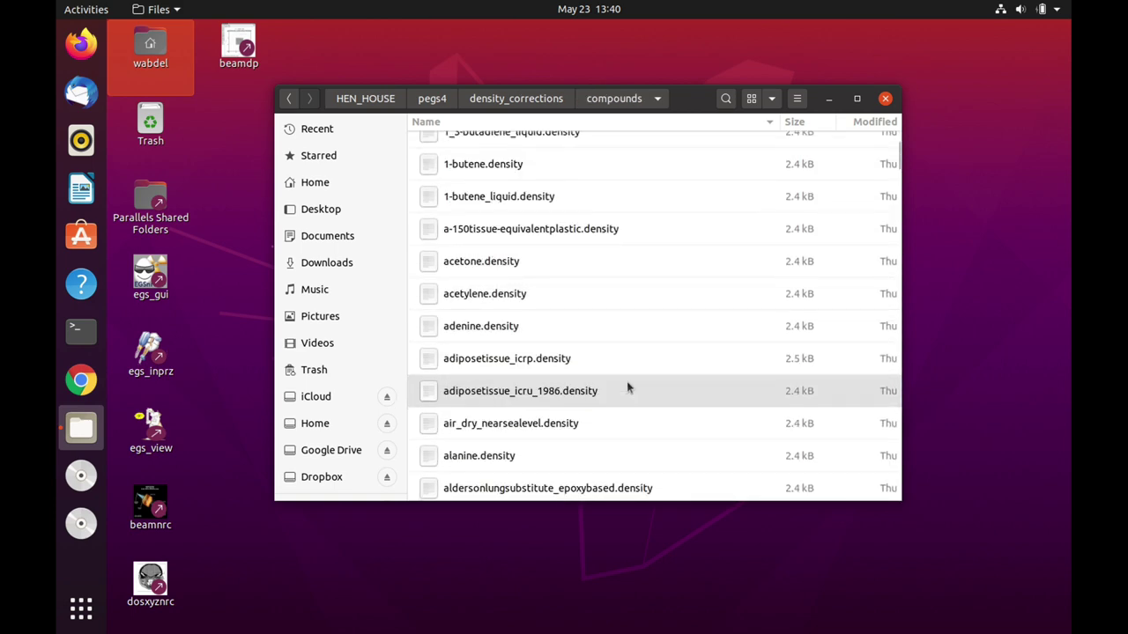
pyautogui.doubleClick(520, 425)
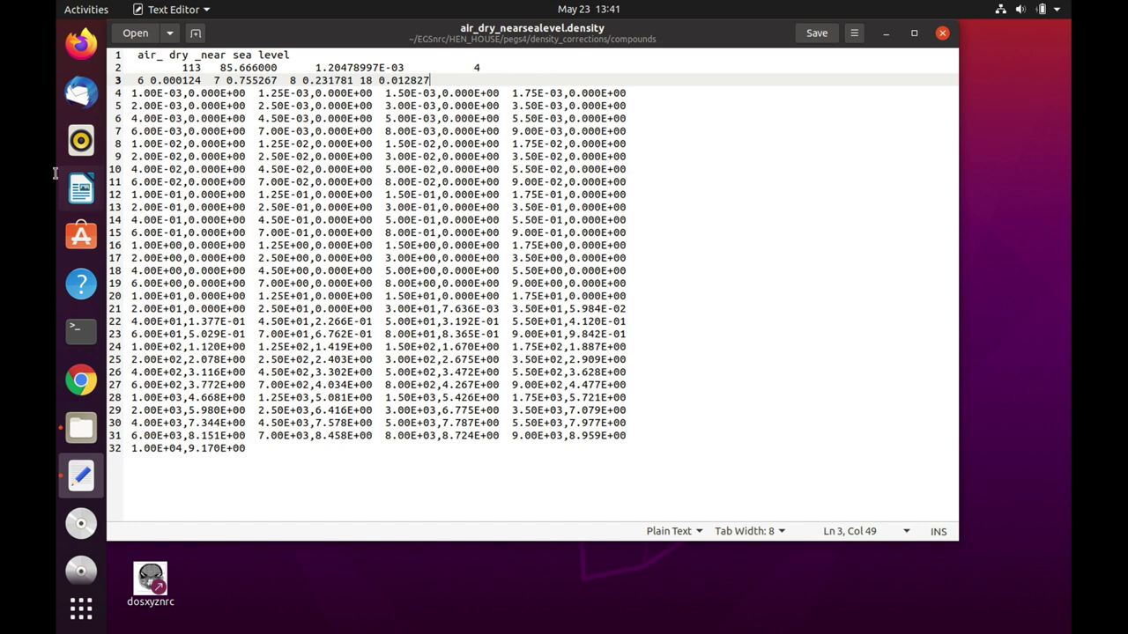
pyautogui.moveTo(130, 92); pyautogui.dragTo(388, 447)
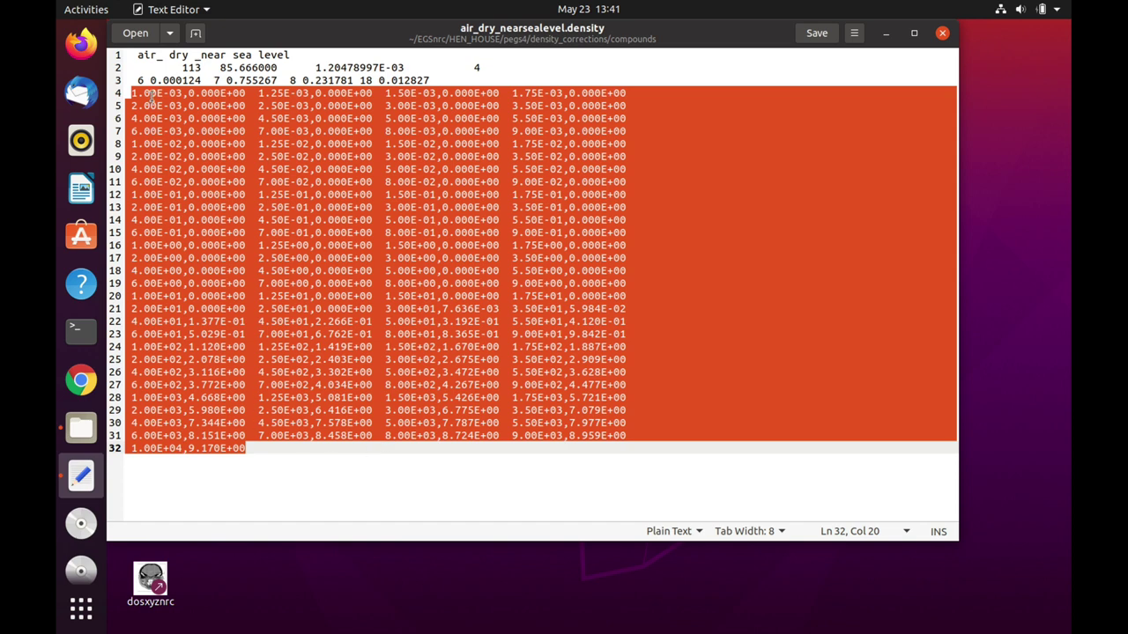
pyautogui.click(228, 92)
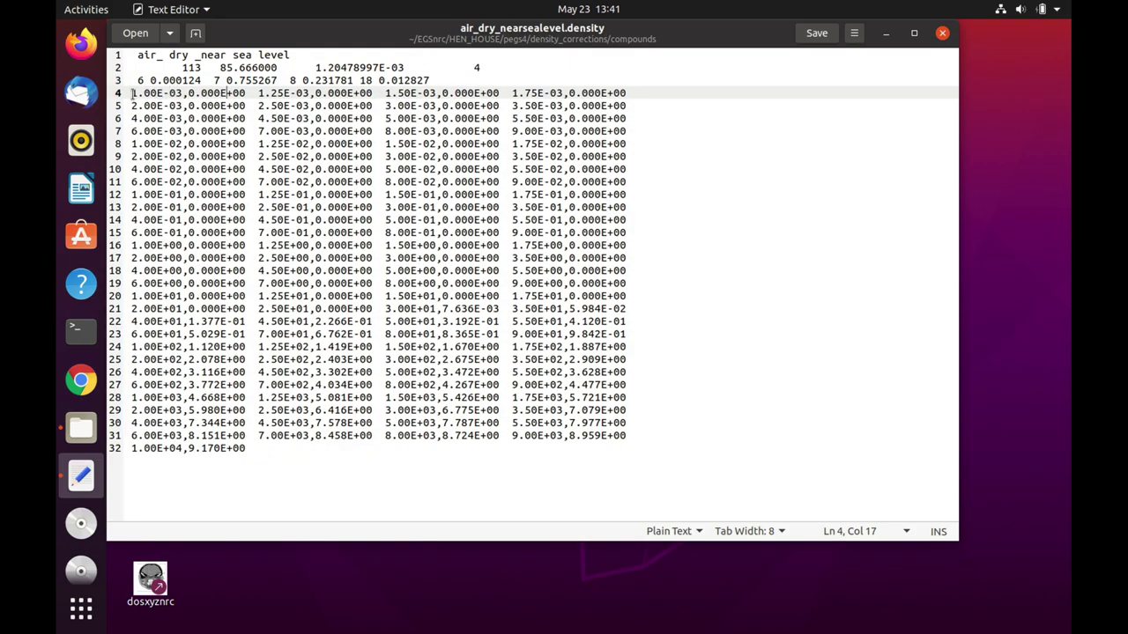
pyautogui.moveTo(132, 93); pyautogui.dragTo(276, 67)
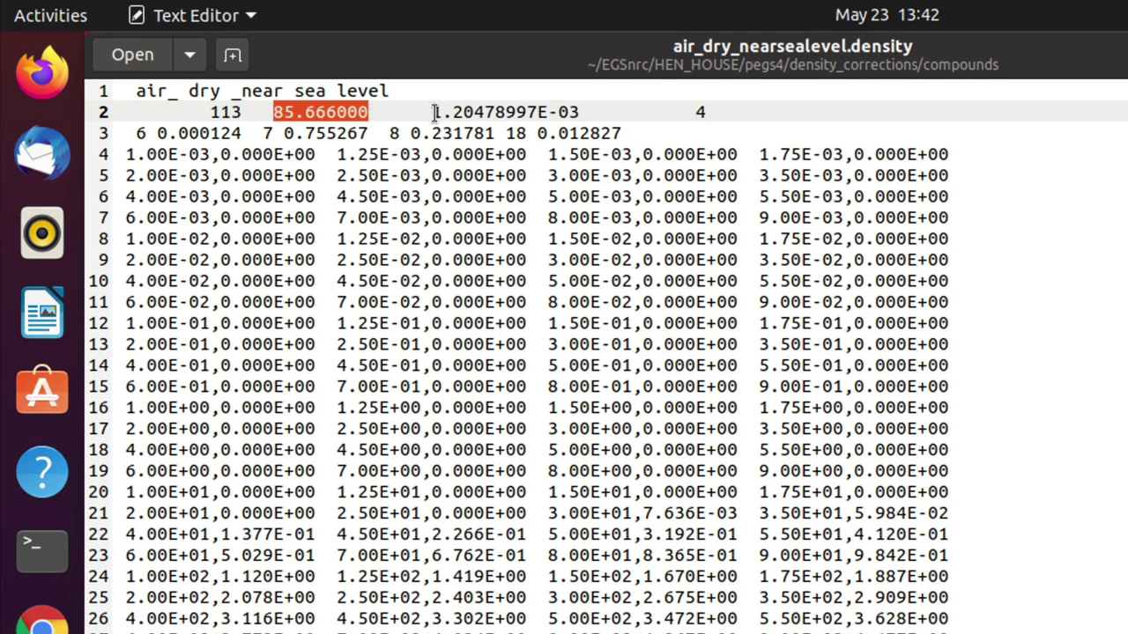
pyautogui.moveTo(432, 112); pyautogui.dragTo(579, 110)
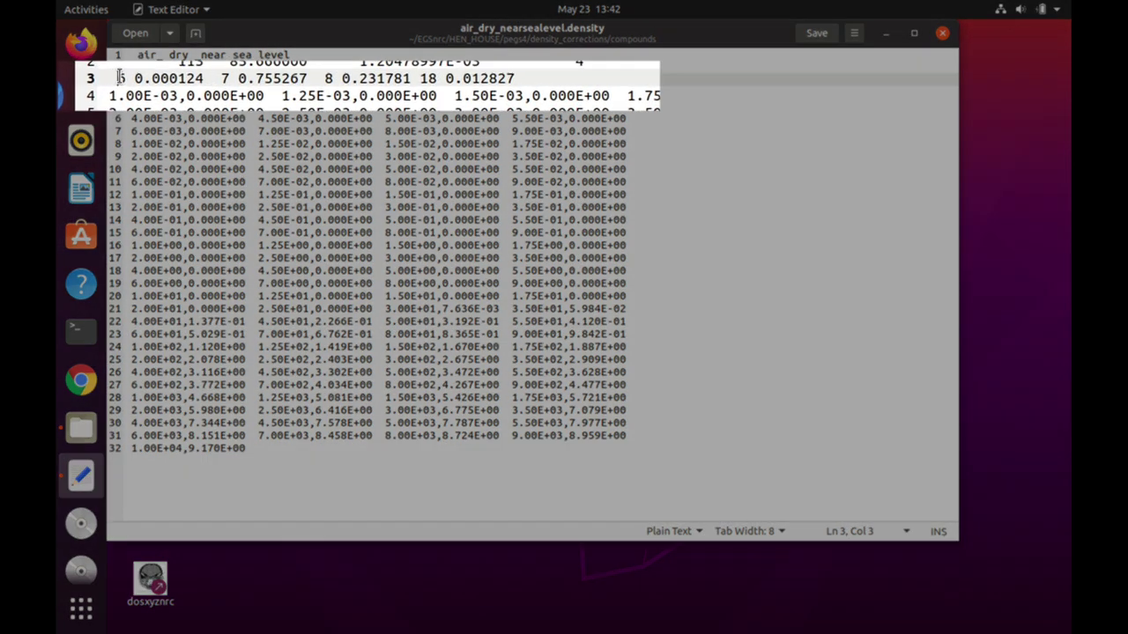
# Highlight the line-3 entries 6 0.000124, 7 0.755267, 8 0.231781 and 18 0.012827 in turn.
pyautogui.doubleClick(140, 80)
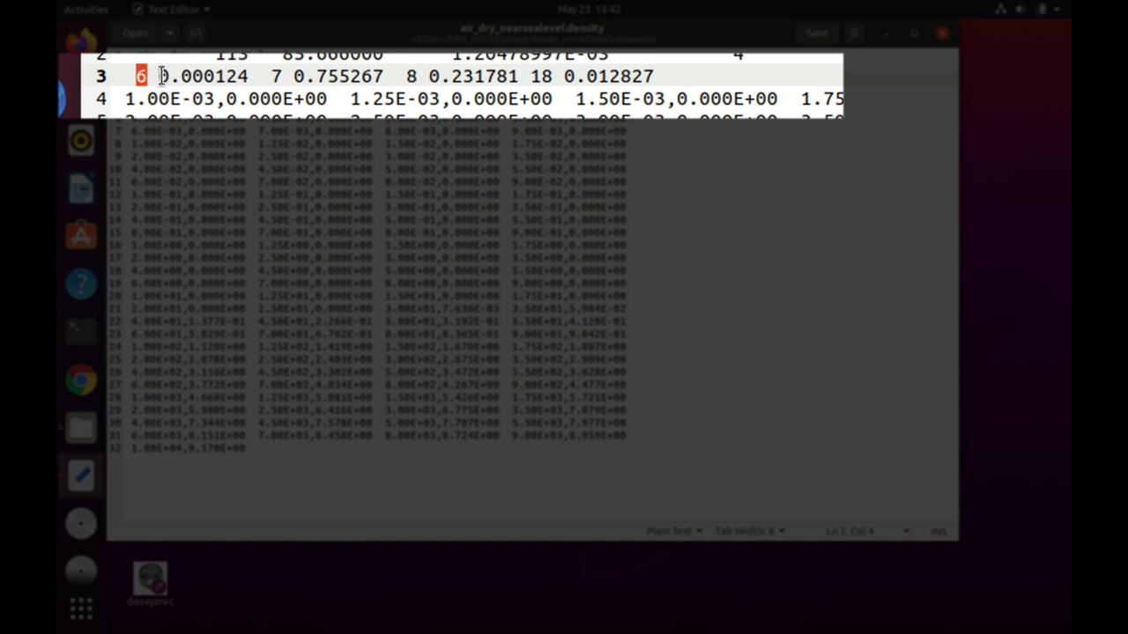
pyautogui.moveTo(158, 76); pyautogui.dragTo(250, 77)
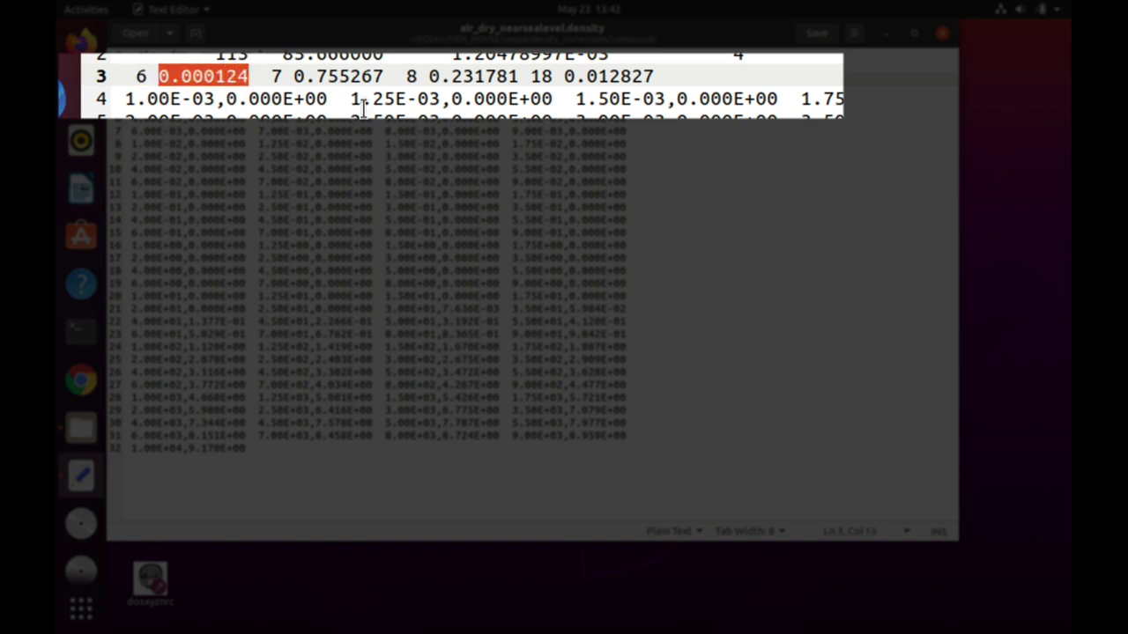
pyautogui.click(274, 77)
pyautogui.moveTo(274, 77); pyautogui.dragTo(520, 76)
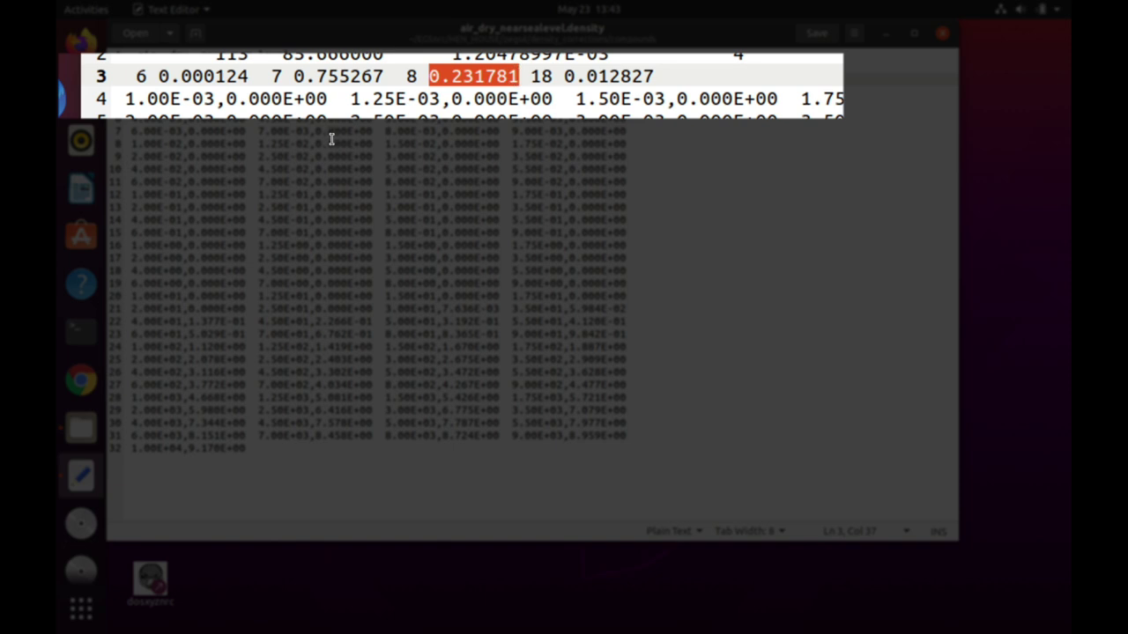
pyautogui.click(534, 76)
pyautogui.moveTo(534, 75); pyautogui.dragTo(657, 75)
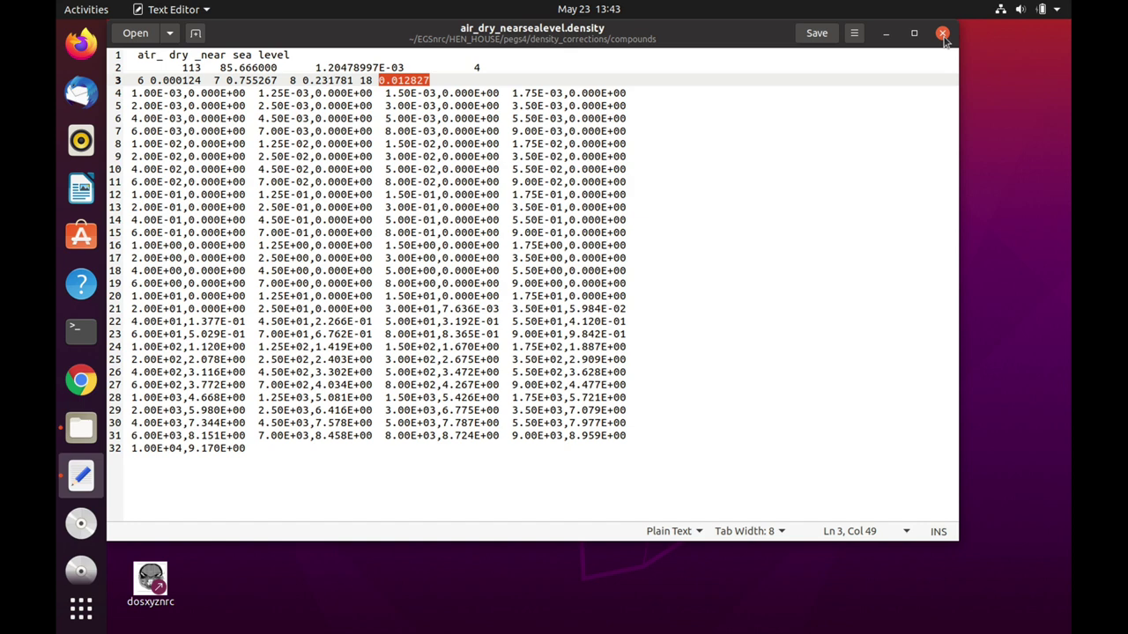
# Close the density file and Files window, then search Google for 'nist estar' in Chrome.
pyautogui.click(942, 35)
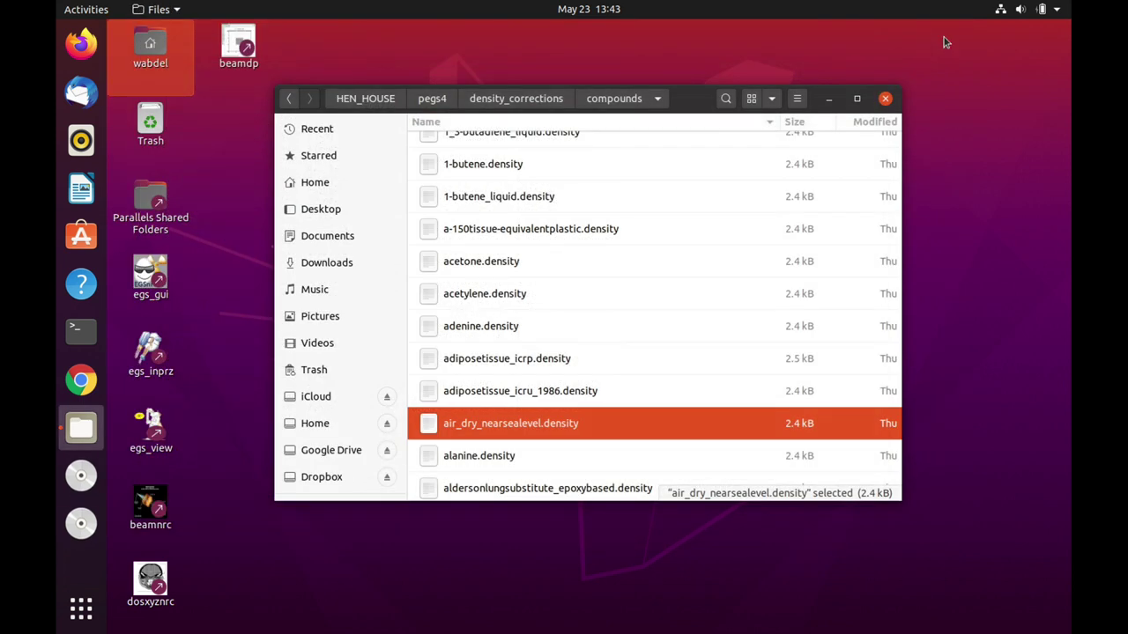
pyautogui.click(885, 98)
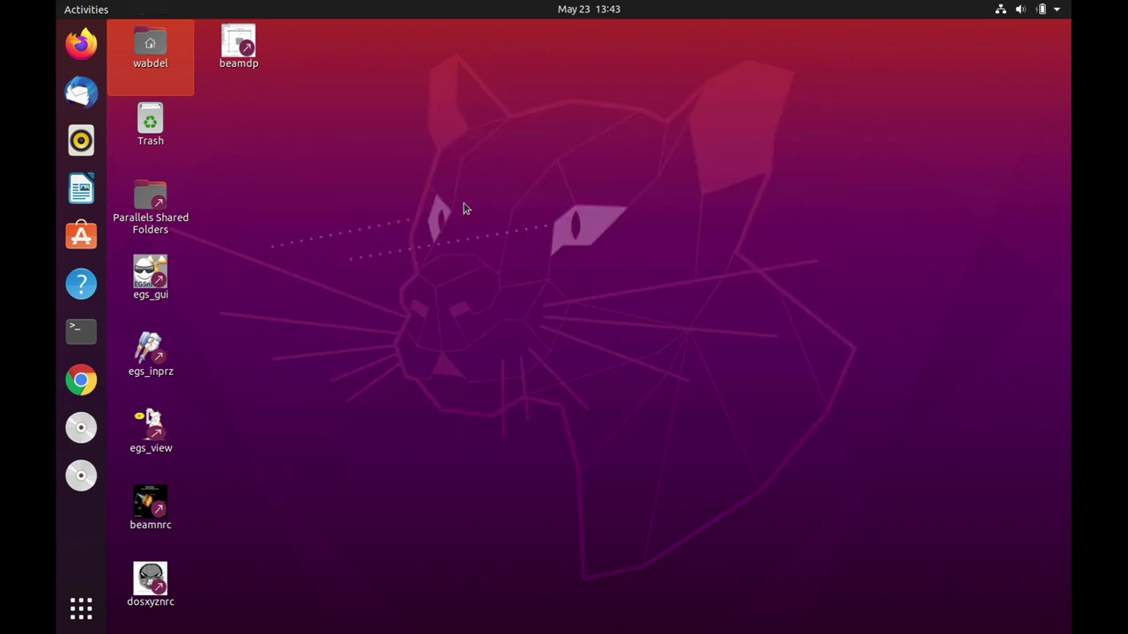
pyautogui.click(93, 375)
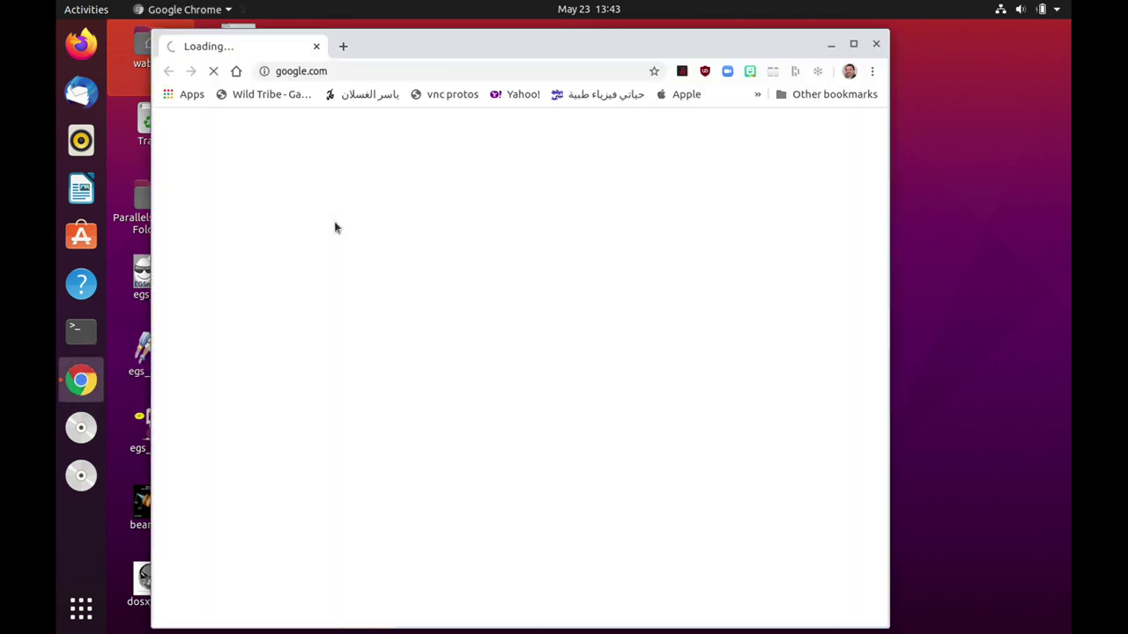
pyautogui.write('nist estar')
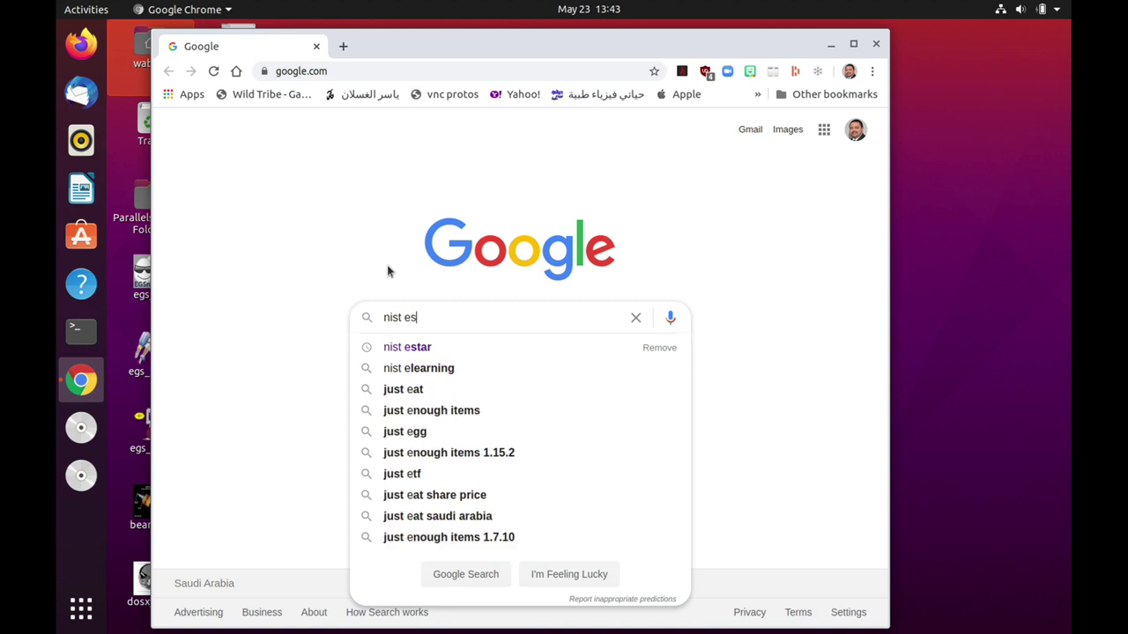
pyautogui.press('Return')
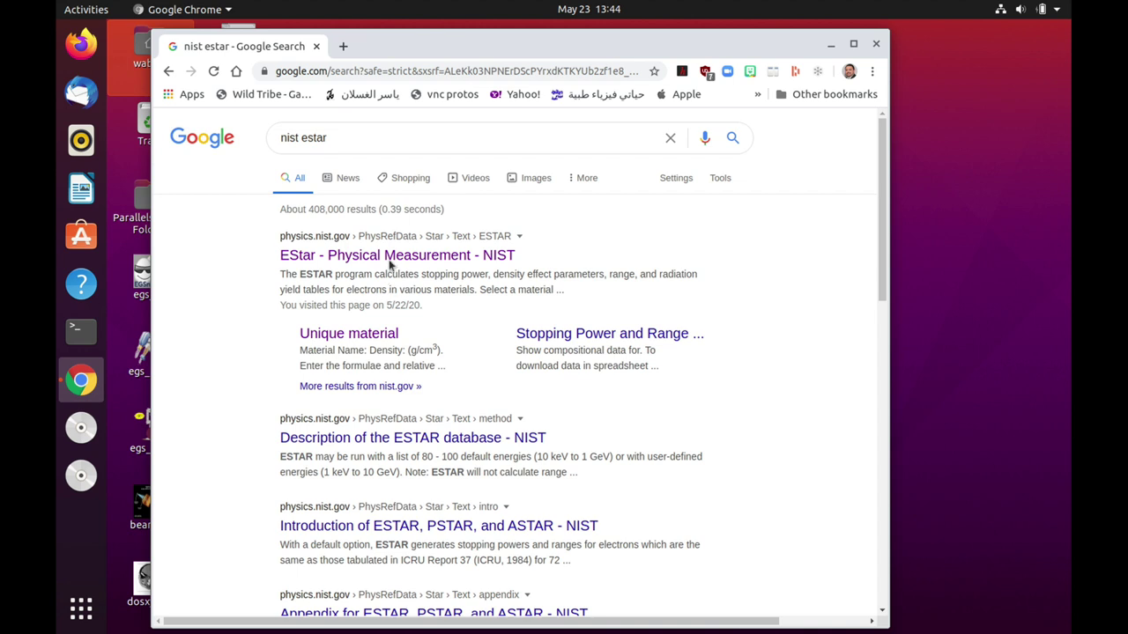
# Go to the NIST ESTAR stopping-power page from the search results.
pyautogui.click(390, 261)
pyautogui.scroll(-1, 696, 221)
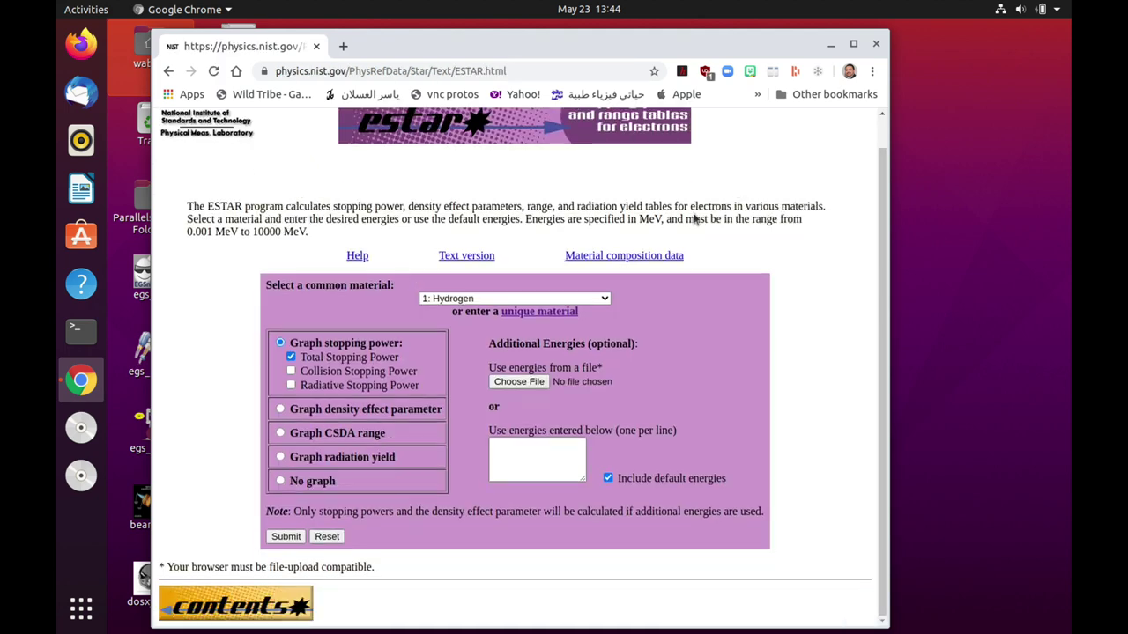
pyautogui.click(532, 69)
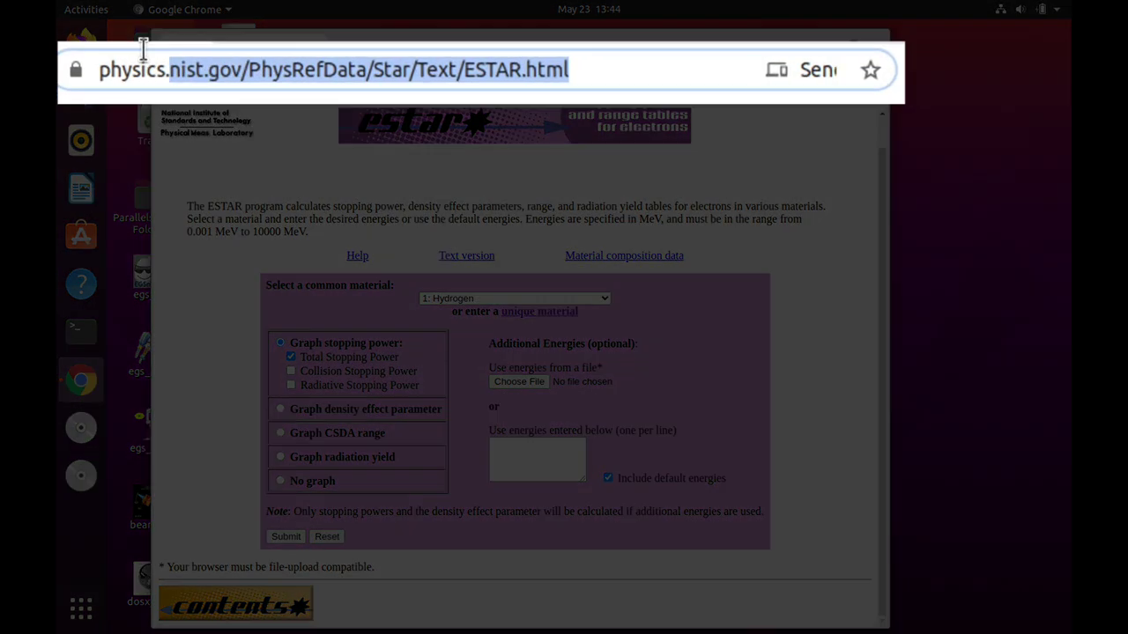
pyautogui.click(838, 293)
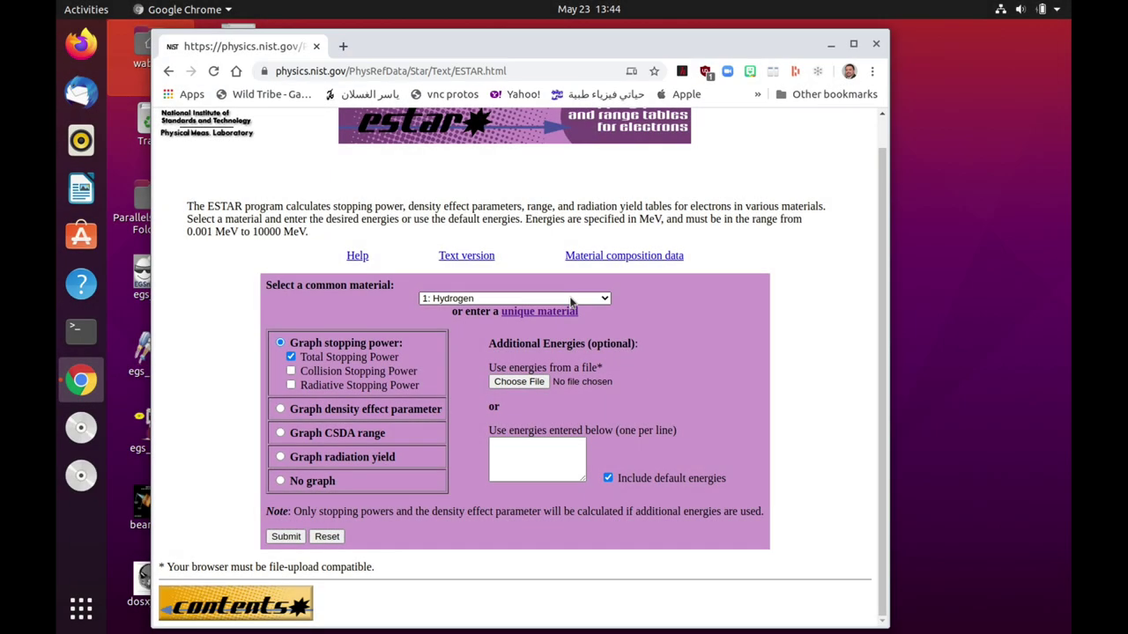
# Look through the common materials list without choosing one, then go to the unique material form.
pyautogui.click(570, 300)
pyautogui.scroll(-3, 534, 397)
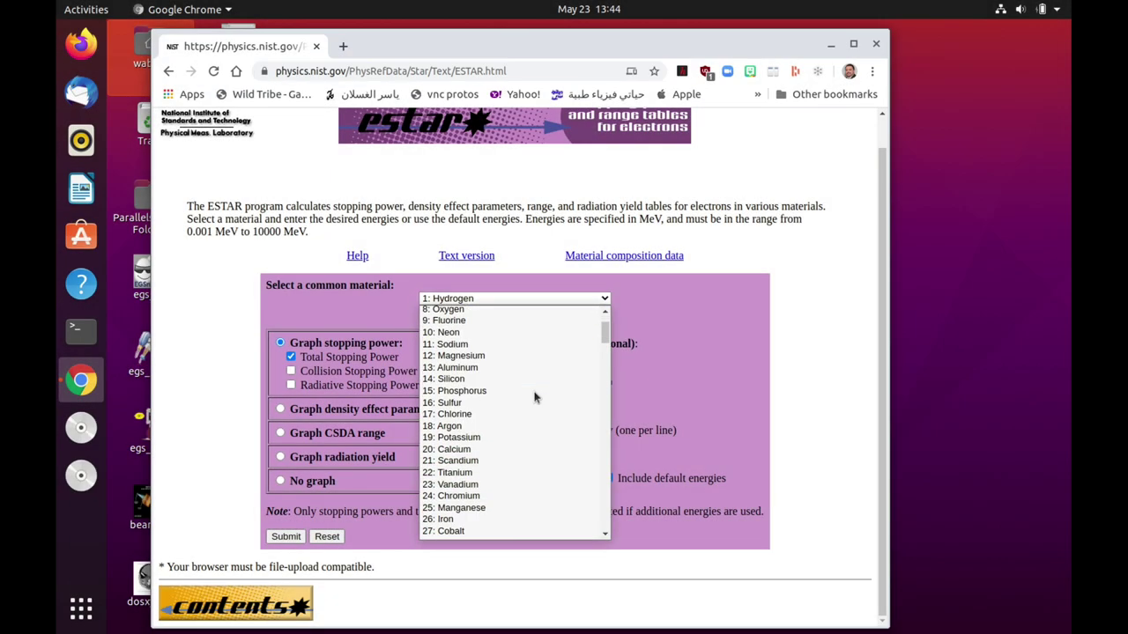
pyautogui.scroll(-12, 534, 398)
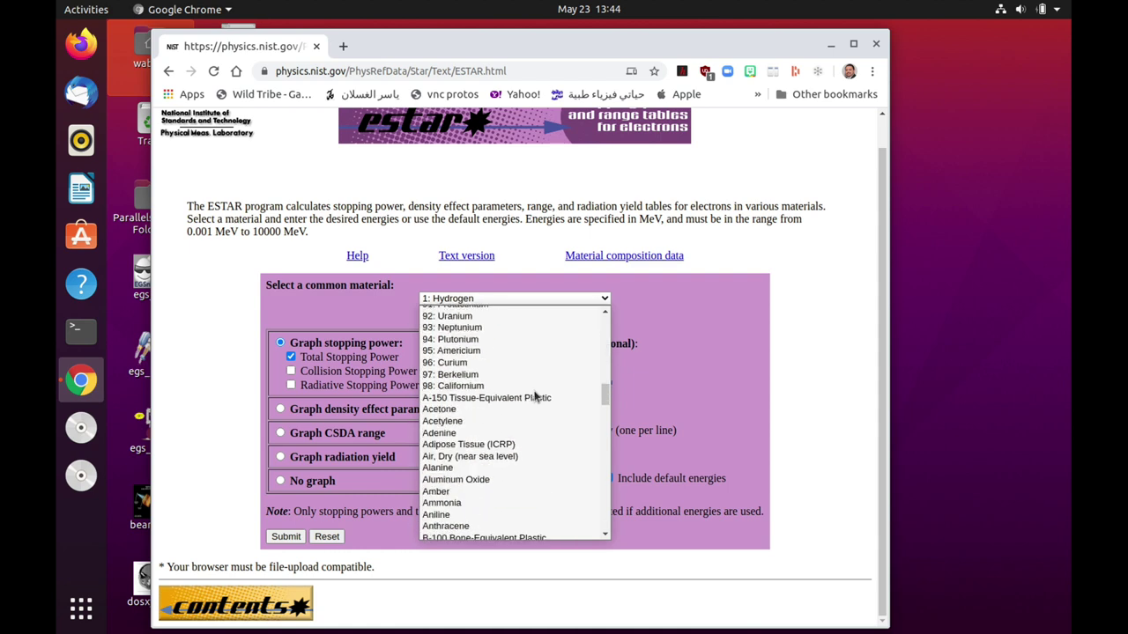
pyautogui.scroll(-20, 534, 397)
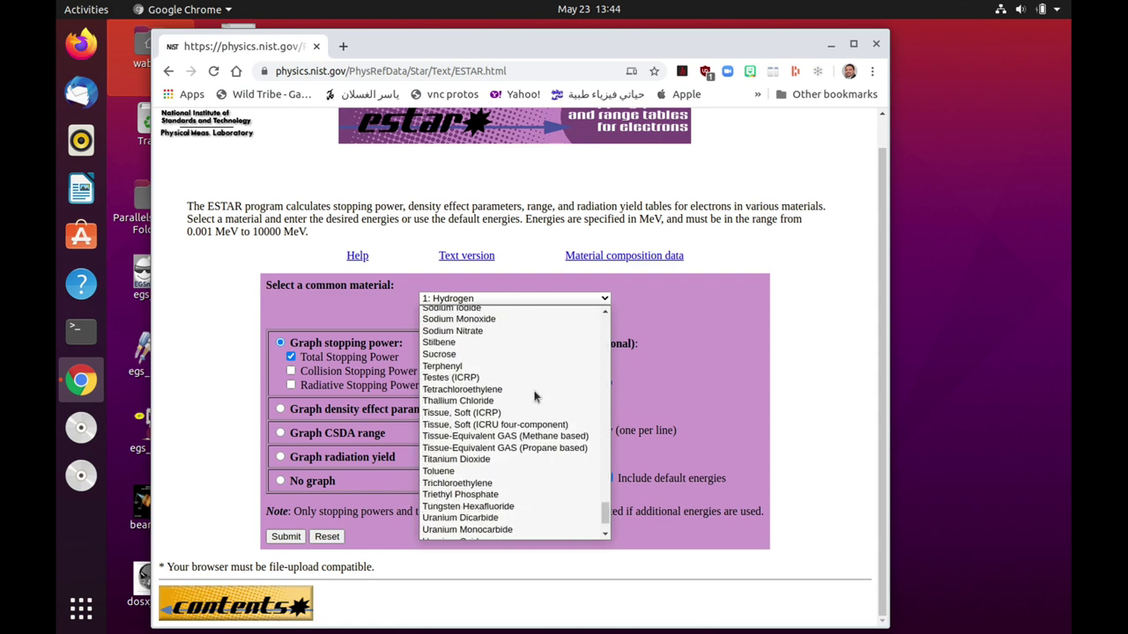
pyautogui.click(820, 313)
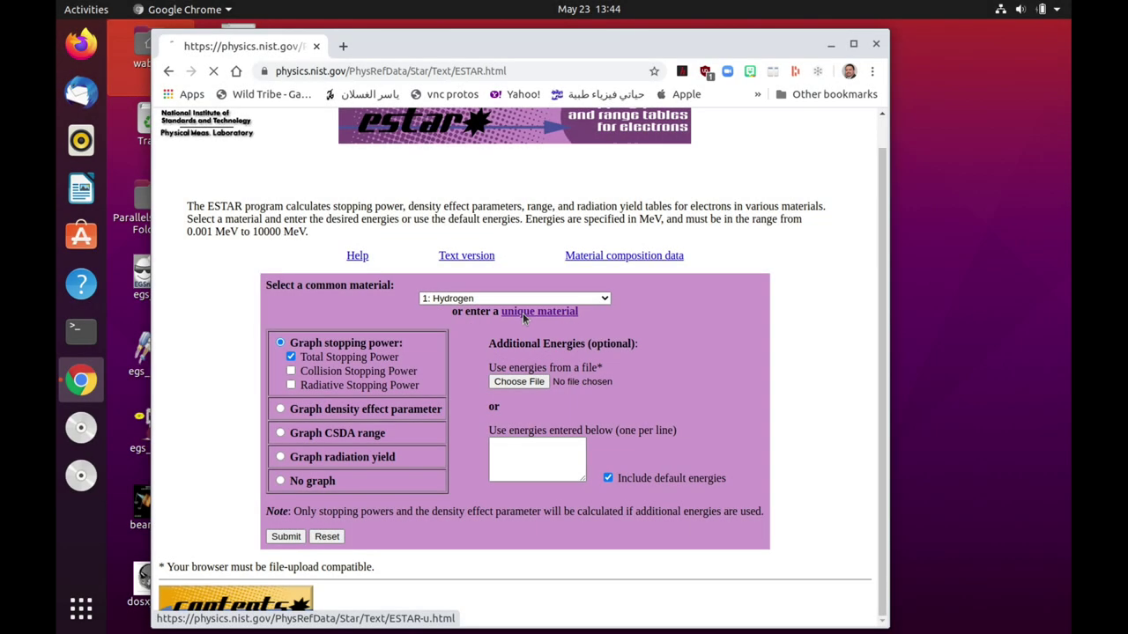
pyautogui.click(491, 242)
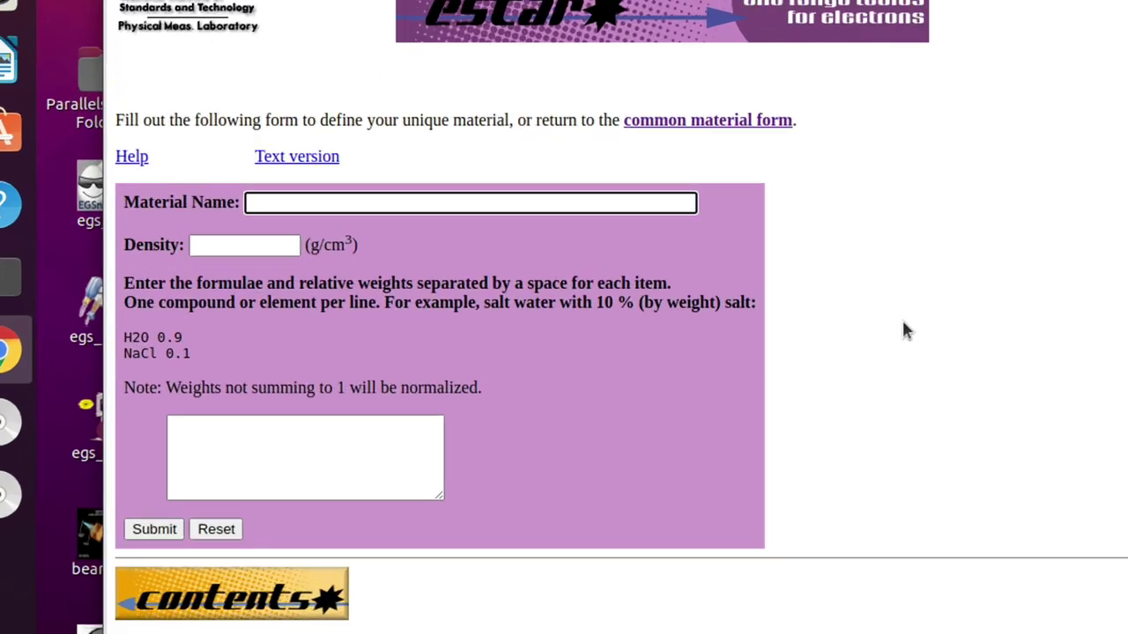
# Name the material Solid Water and enter the first weights, H 0.081 and C 0.672.
pyautogui.write('Solid')
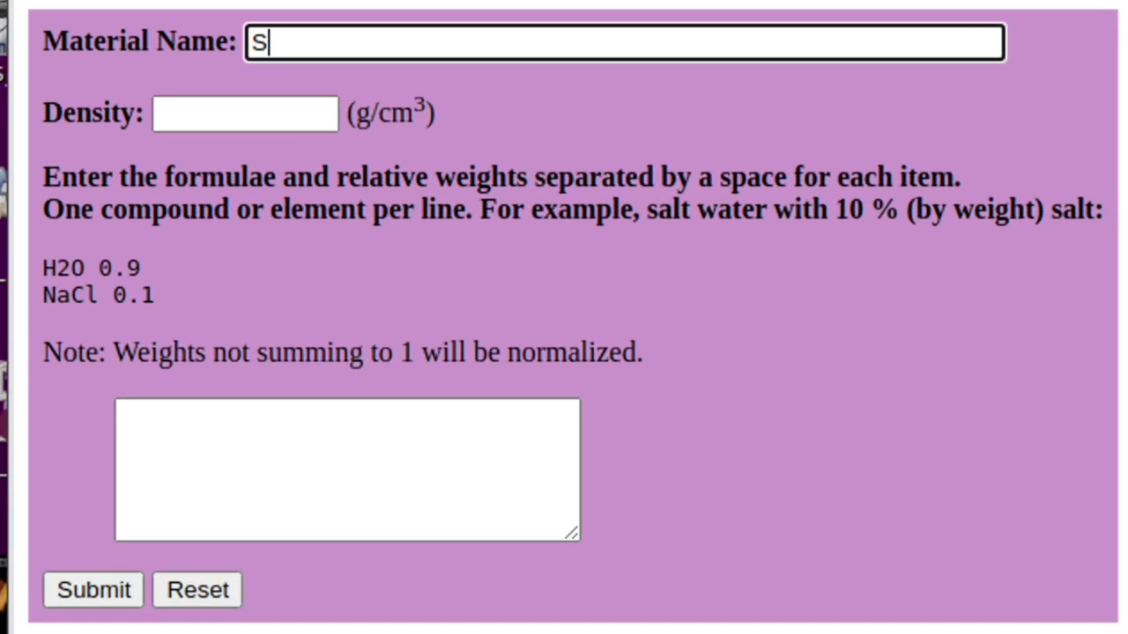
pyautogui.write(' Water')
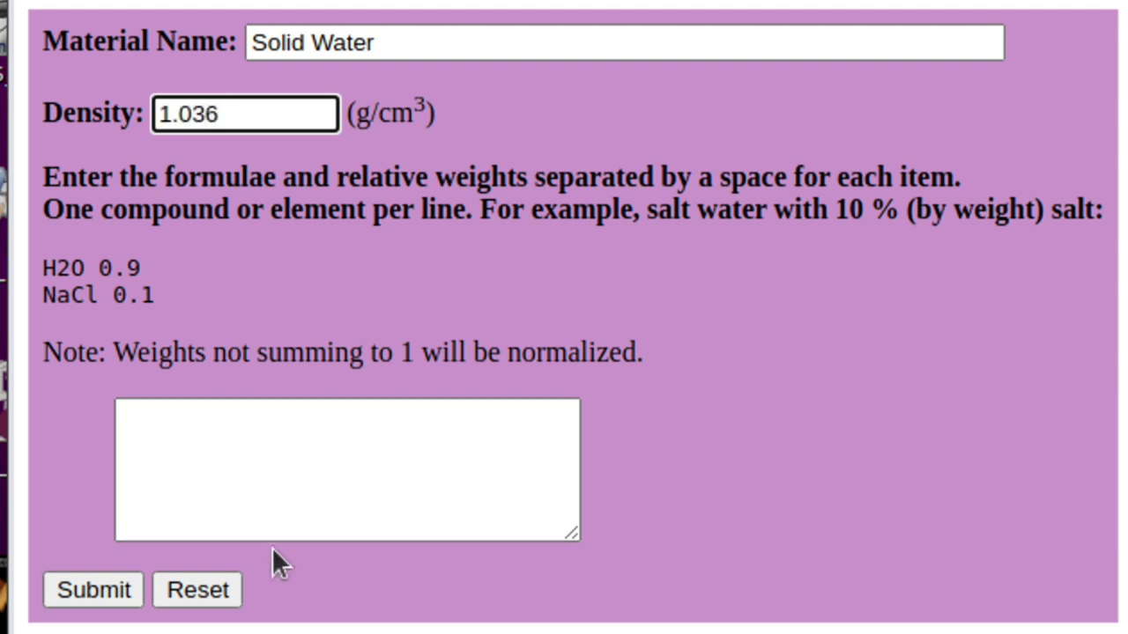
pyautogui.click(194, 420)
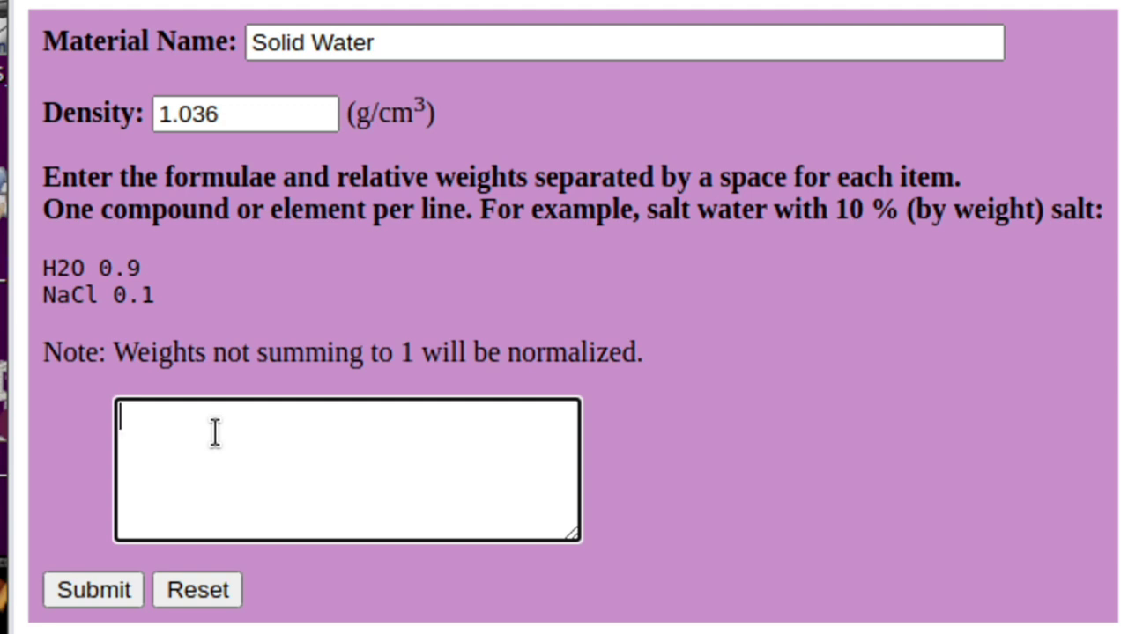
pyautogui.write('H 0.0')
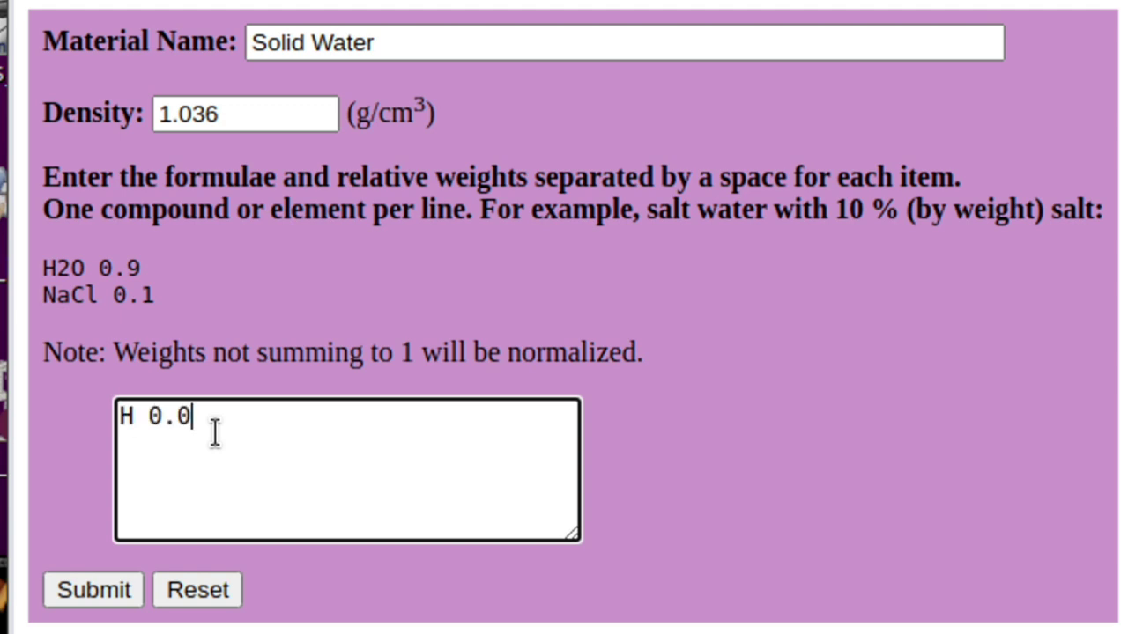
pyautogui.write('81')
pyautogui.press('Return')
pyautogui.write('C 0.6')
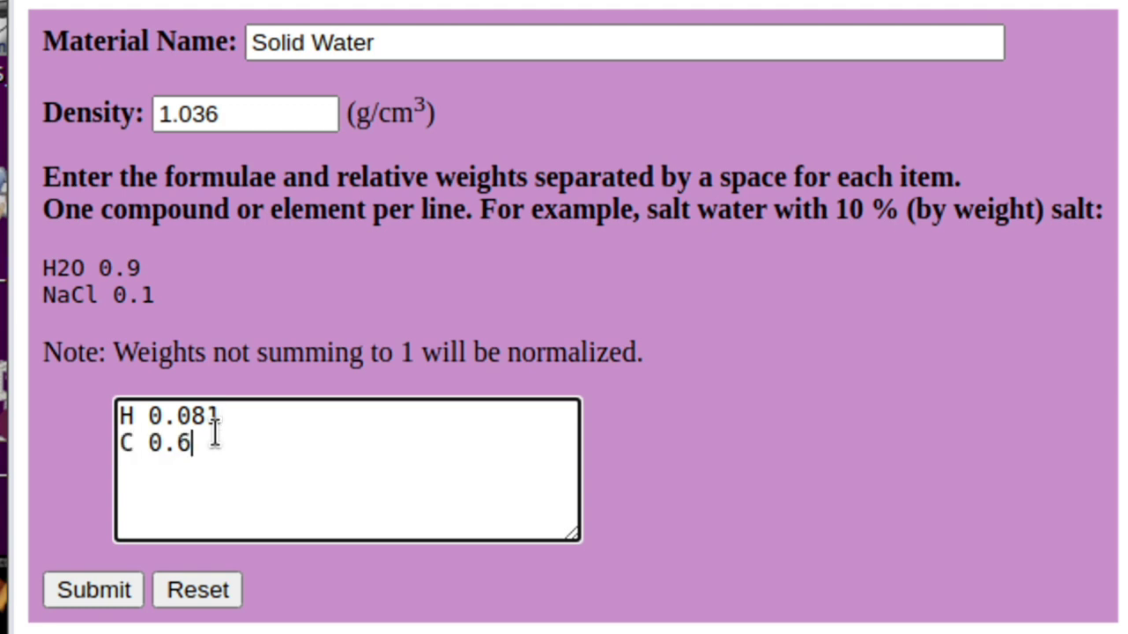
pyautogui.write('72')
pyautogui.press('Return')
# Add the remaining weights N 0.024, O 0.199, Cl 0.001 and Ca 0.023, one per line.
pyautogui.write('N 0.024')
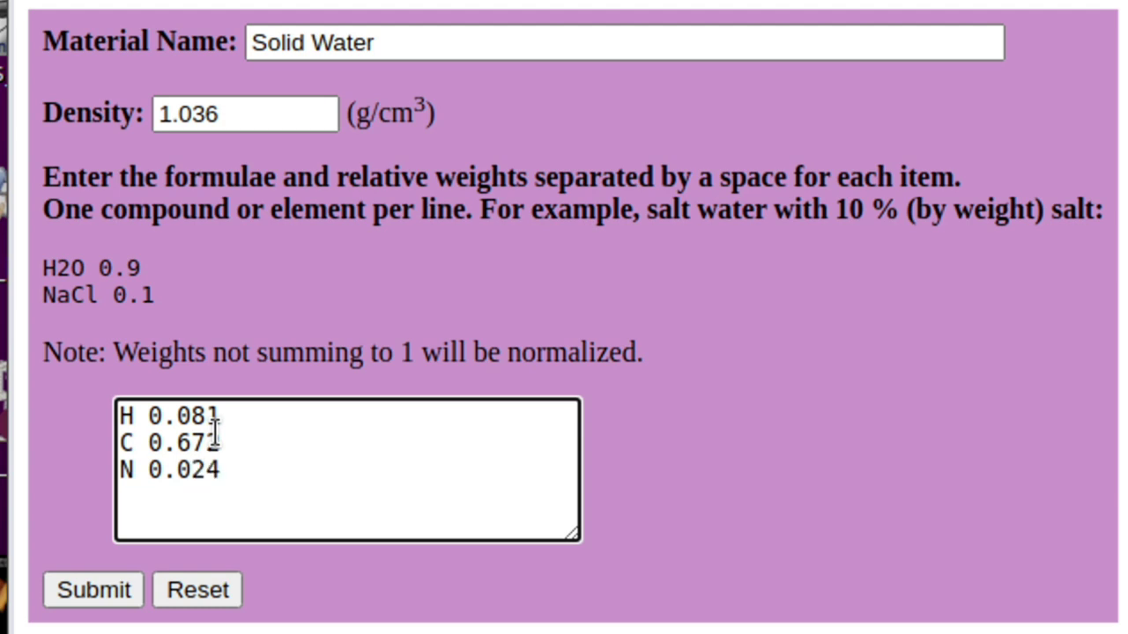
pyautogui.press('Return')
pyautogui.write('O 0.199')
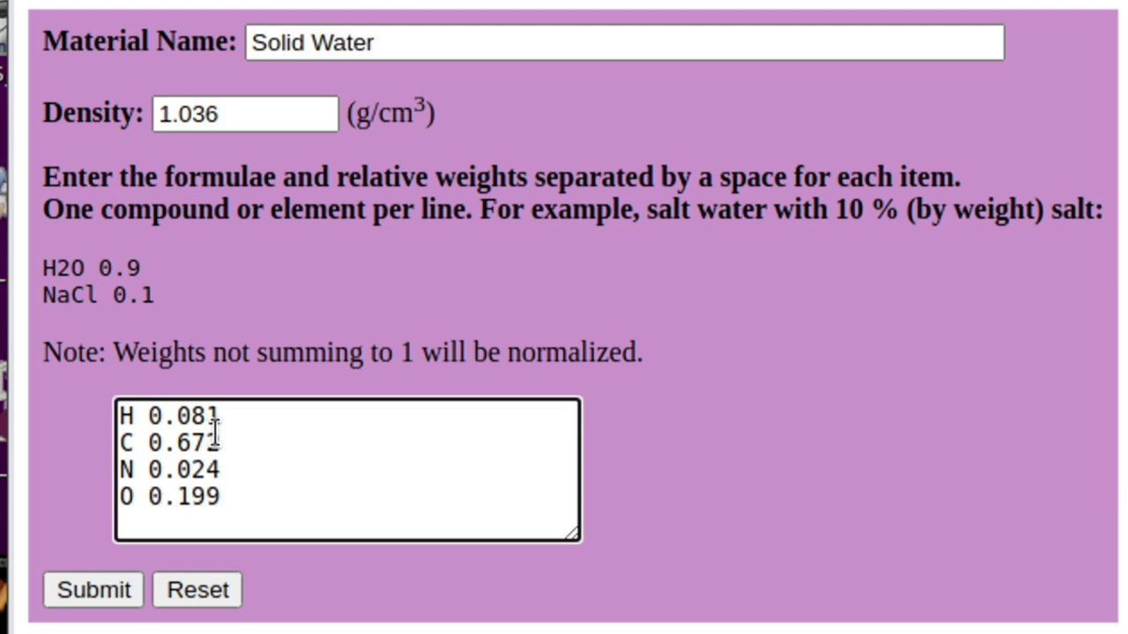
pyautogui.press('Return')
pyautogui.write('Cl 0.001')
pyautogui.press('Return')
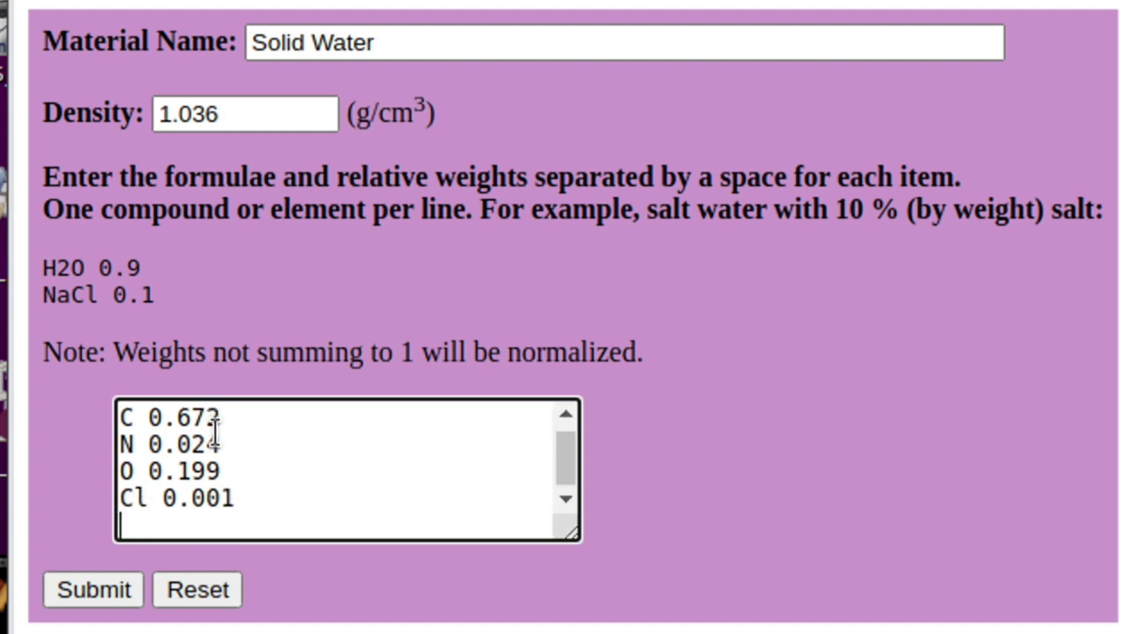
pyautogui.write('Ca 0.023')
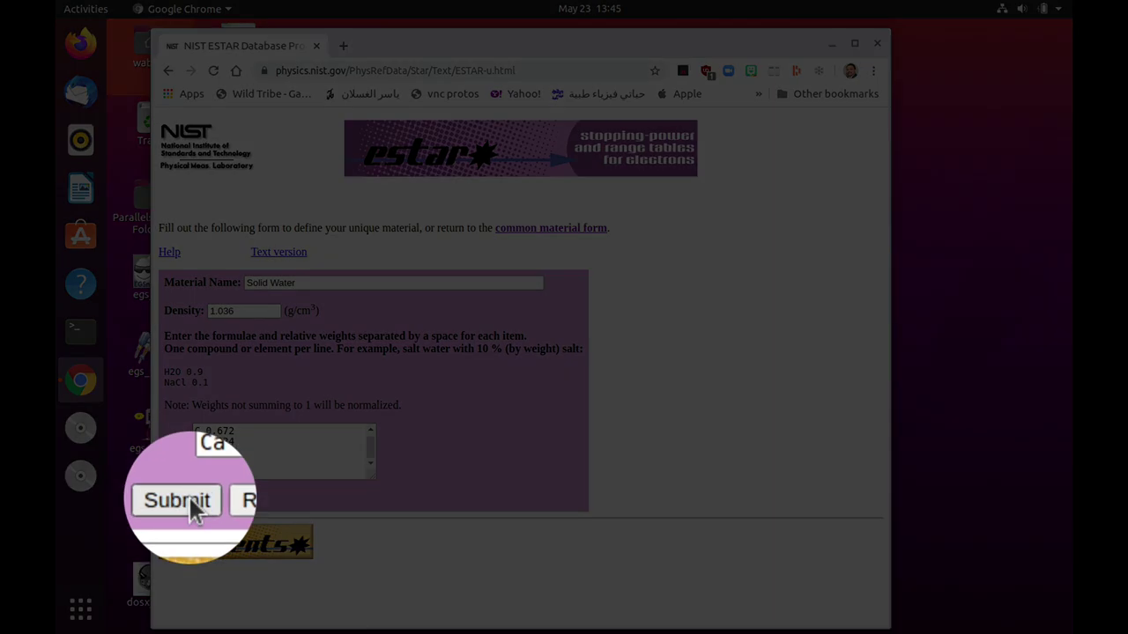
# Submit the Solid Water definition and run the calculation with the 70.0 eV excitation energy.
pyautogui.click(190, 500)
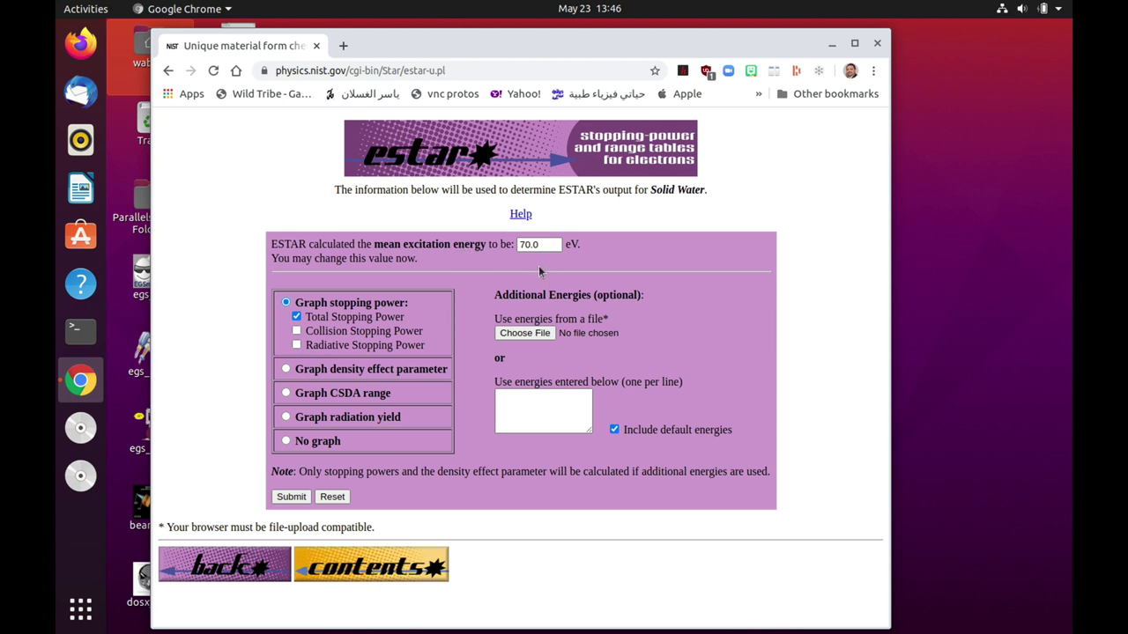
pyautogui.click(291, 497)
pyautogui.scroll(2, 433, 365)
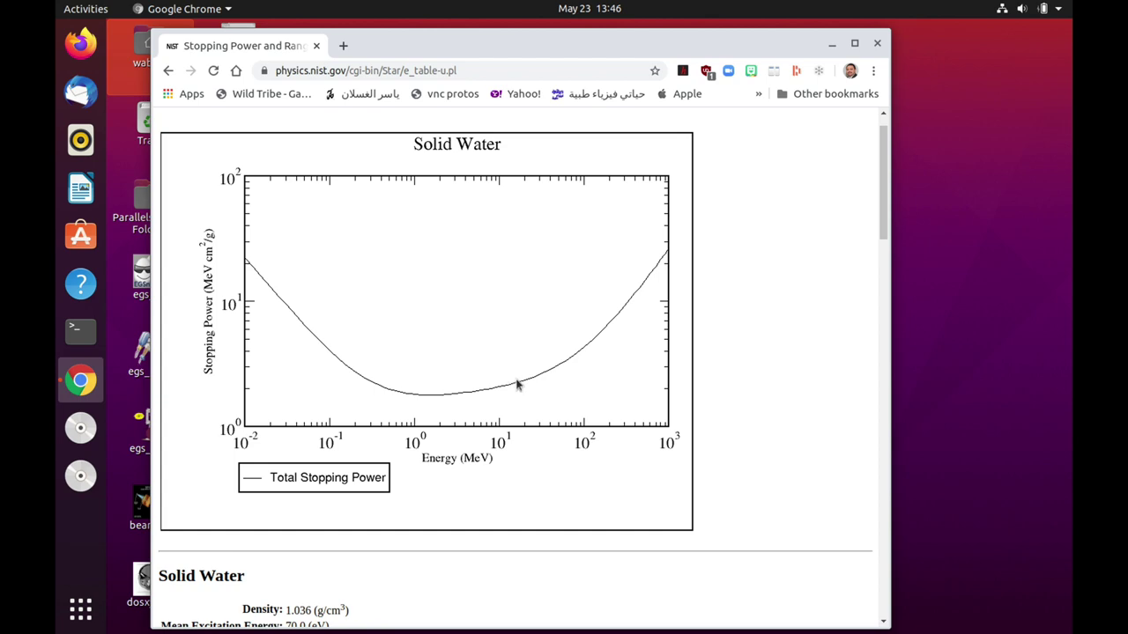
pyautogui.scroll(-10, 452, 376)
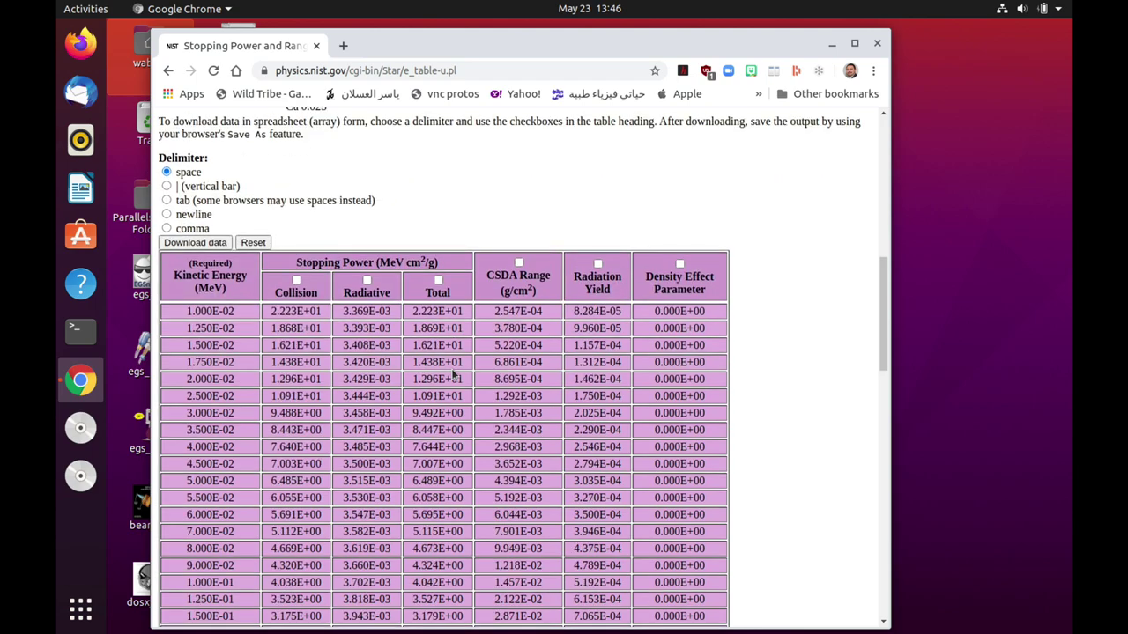
pyautogui.scroll(-1, 476, 370)
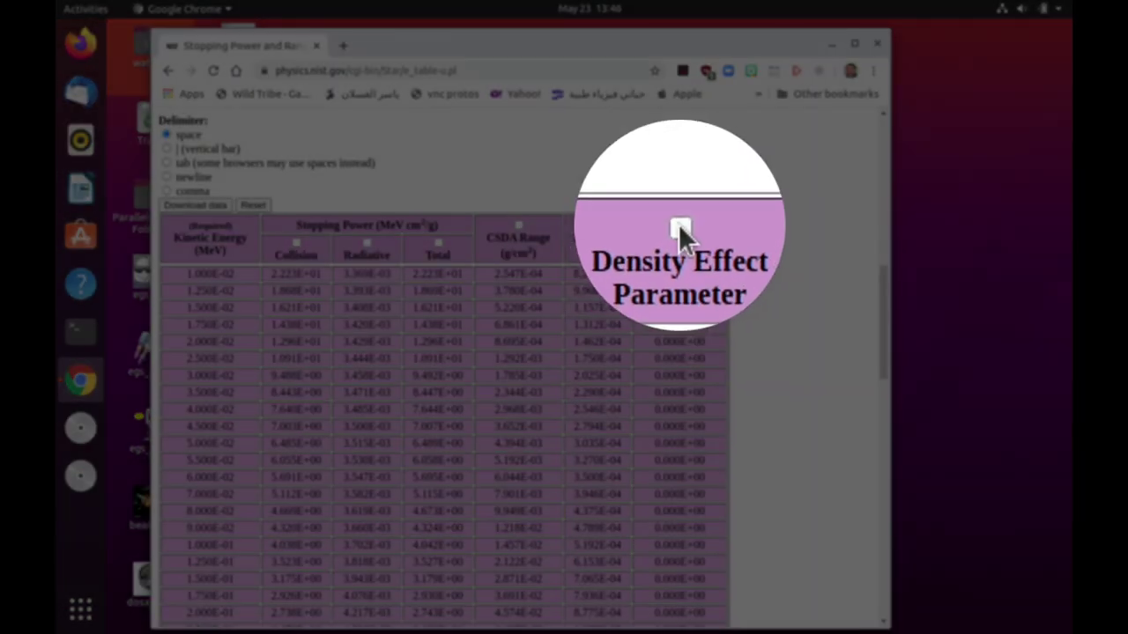
# Download the Density Effect Parameter data as comma-delimited plain text.
pyautogui.click(680, 227)
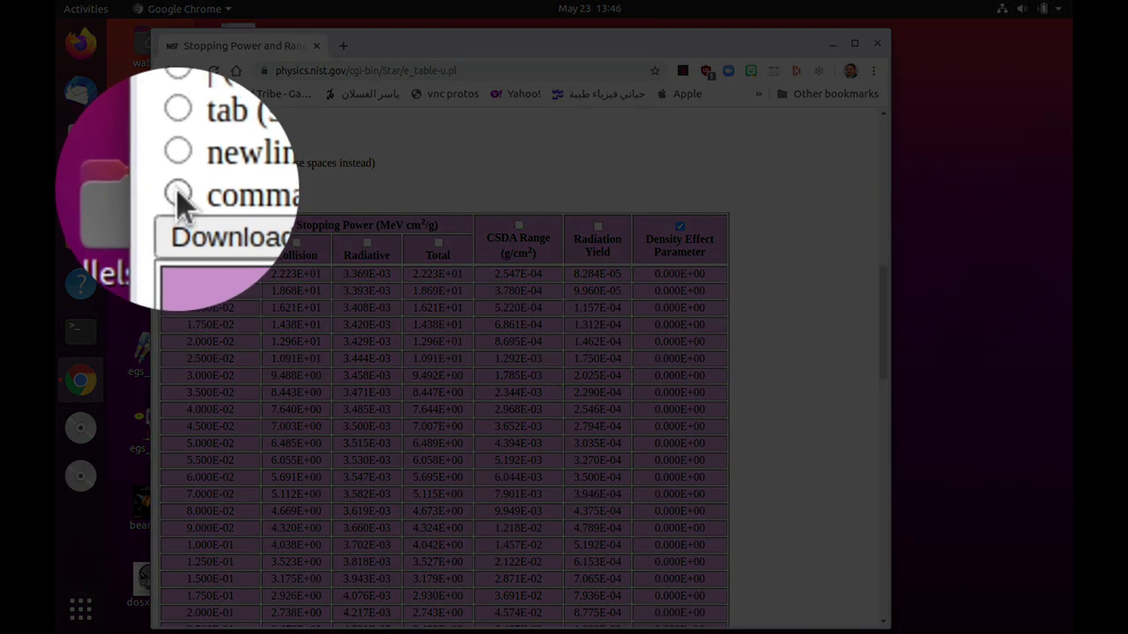
pyautogui.click(179, 196)
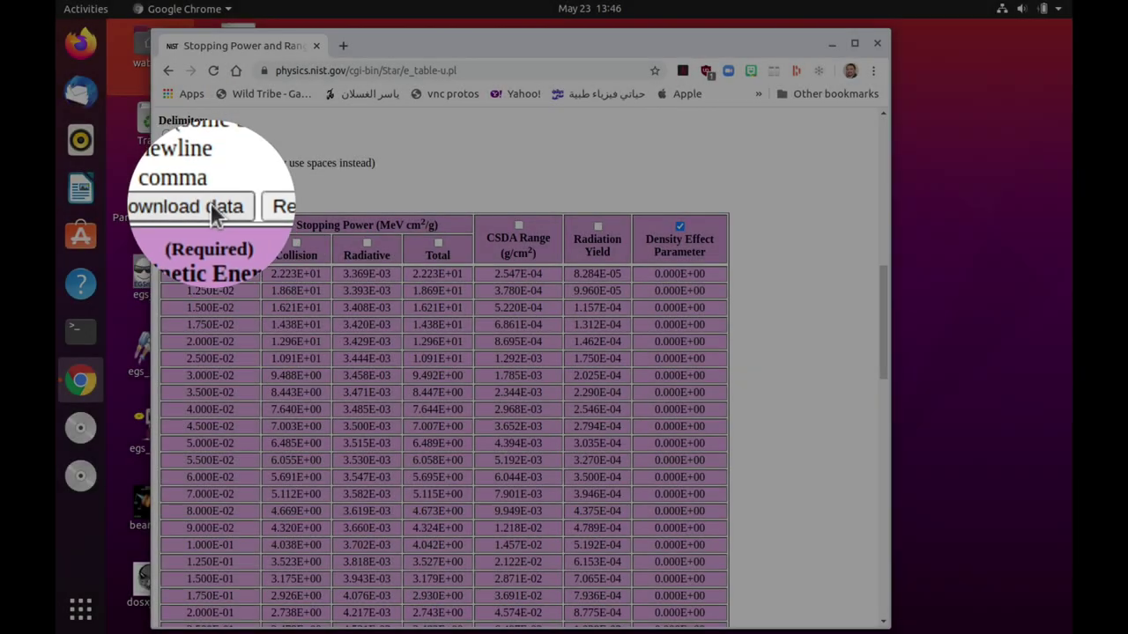
pyautogui.click(210, 203)
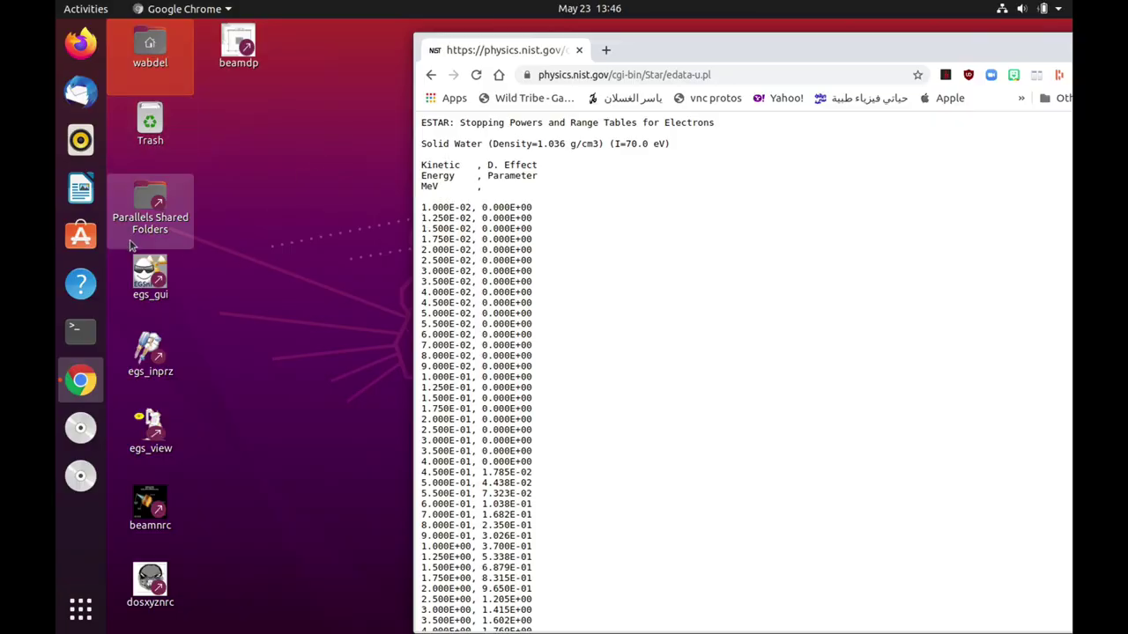
pyautogui.click(80, 608)
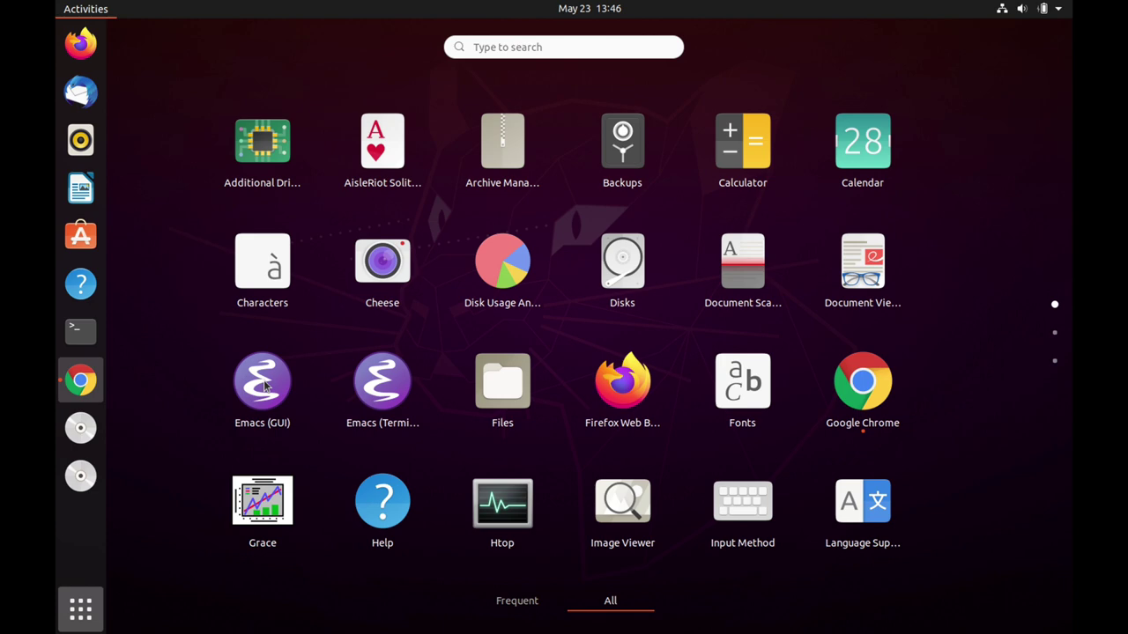
# Launch Text Editor and paste in the full ESTAR density-effect table copied from Chrome.
pyautogui.write('e')
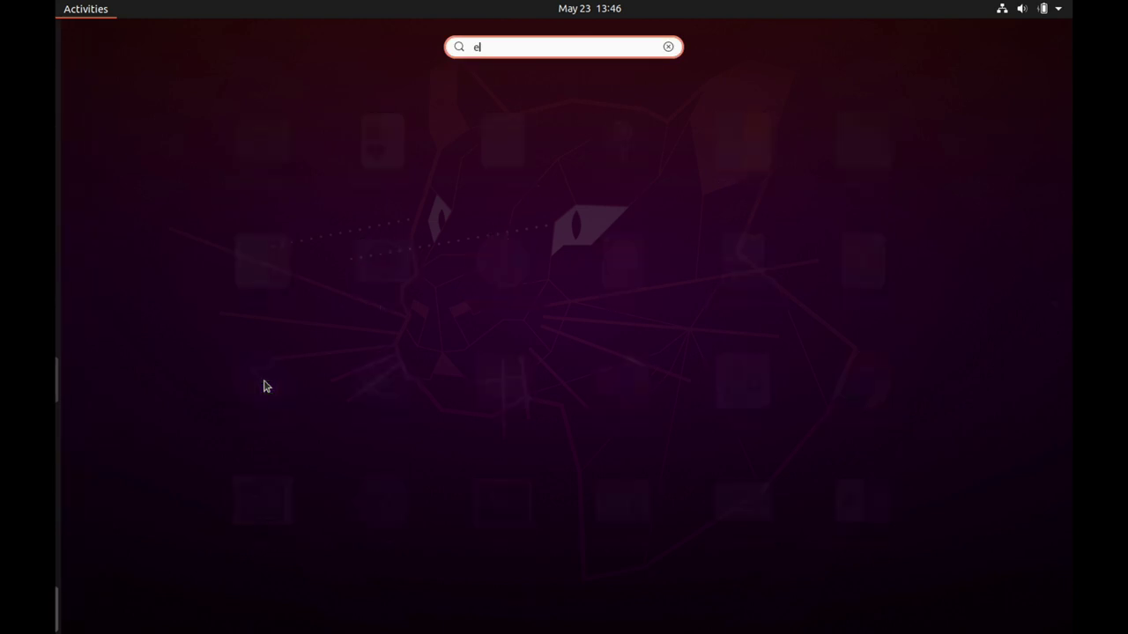
pyautogui.press('Return')
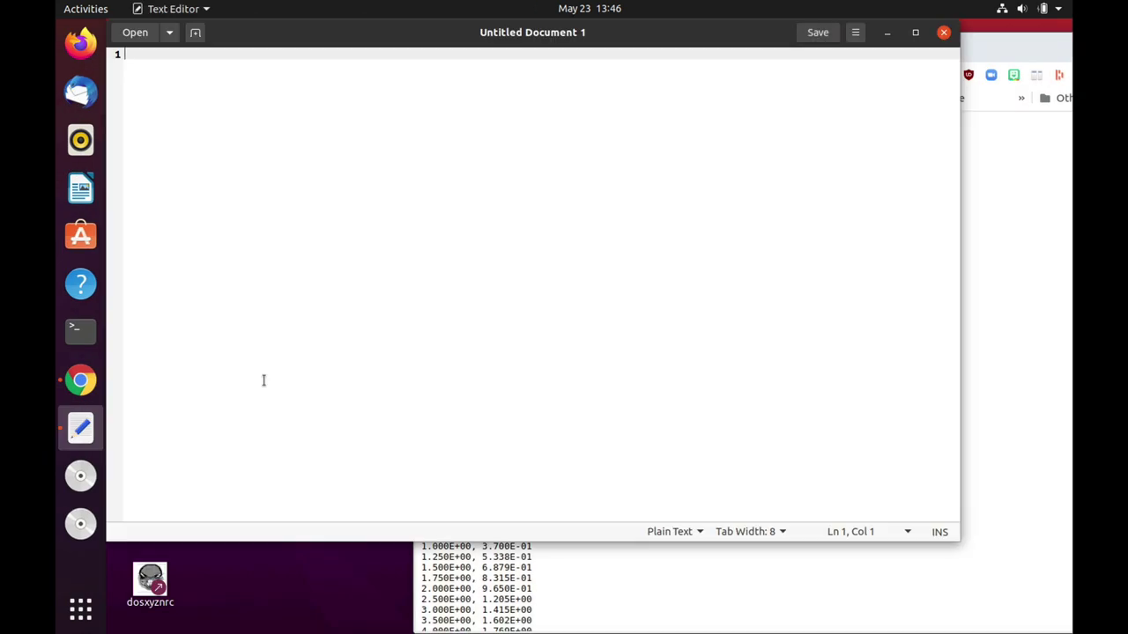
pyautogui.click(991, 306)
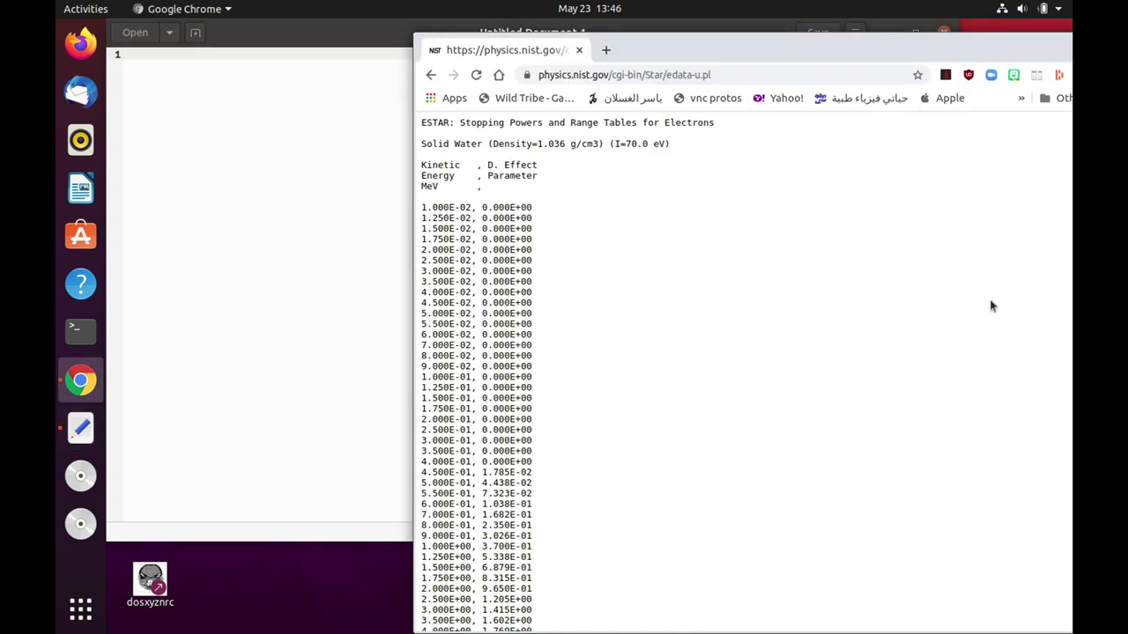
pyautogui.hotkey('ctrl', 'a')
pyautogui.hotkey('ctrl', 'c')
pyautogui.click(347, 238)
pyautogui.hotkey('ctrl', 'v')
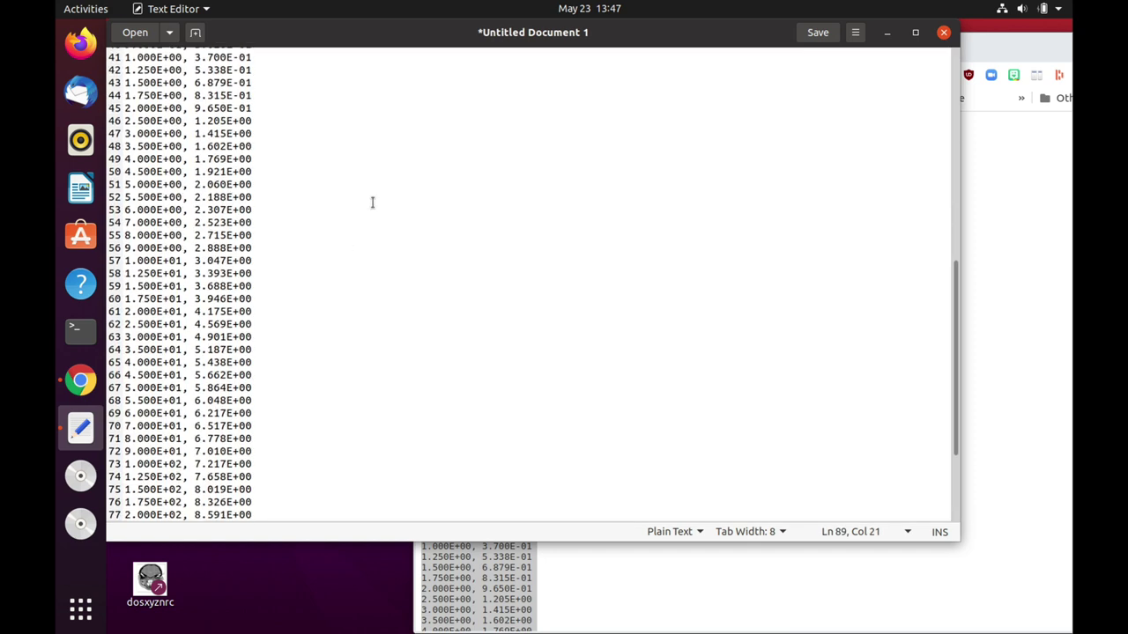
pyautogui.scroll(10, 373, 179)
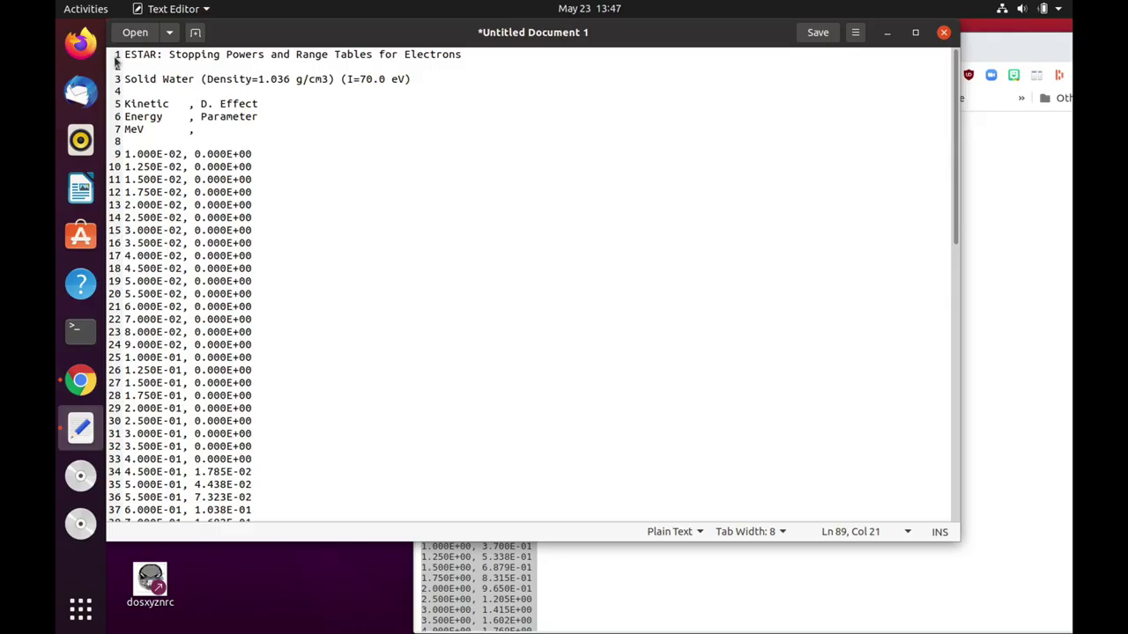
pyautogui.scroll(-15, 356, 180)
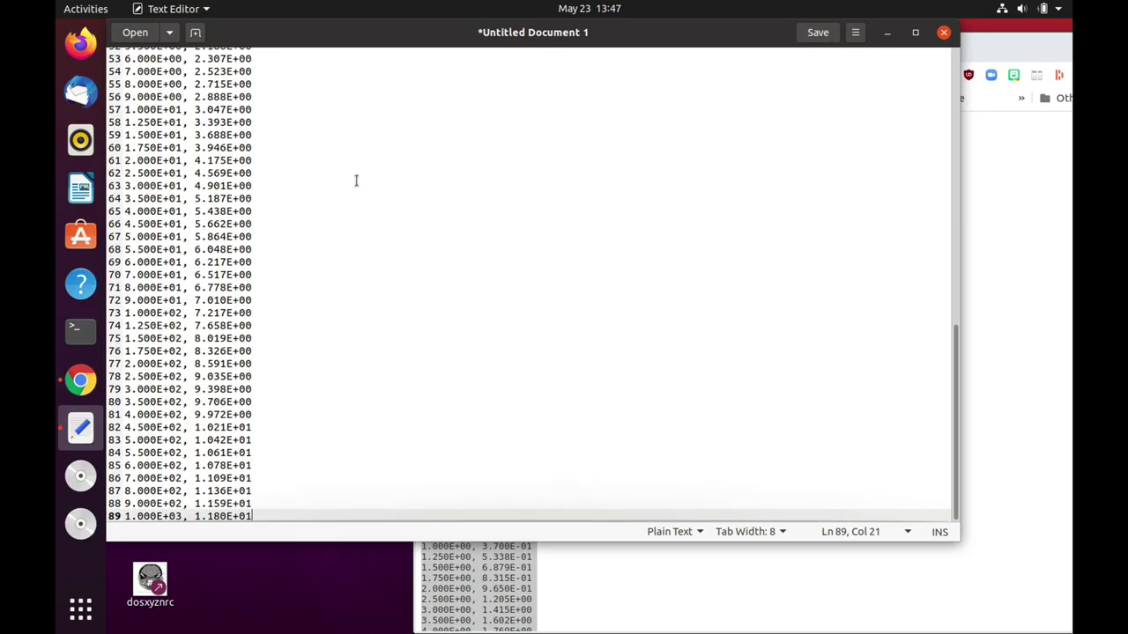
pyautogui.scroll(15, 344, 297)
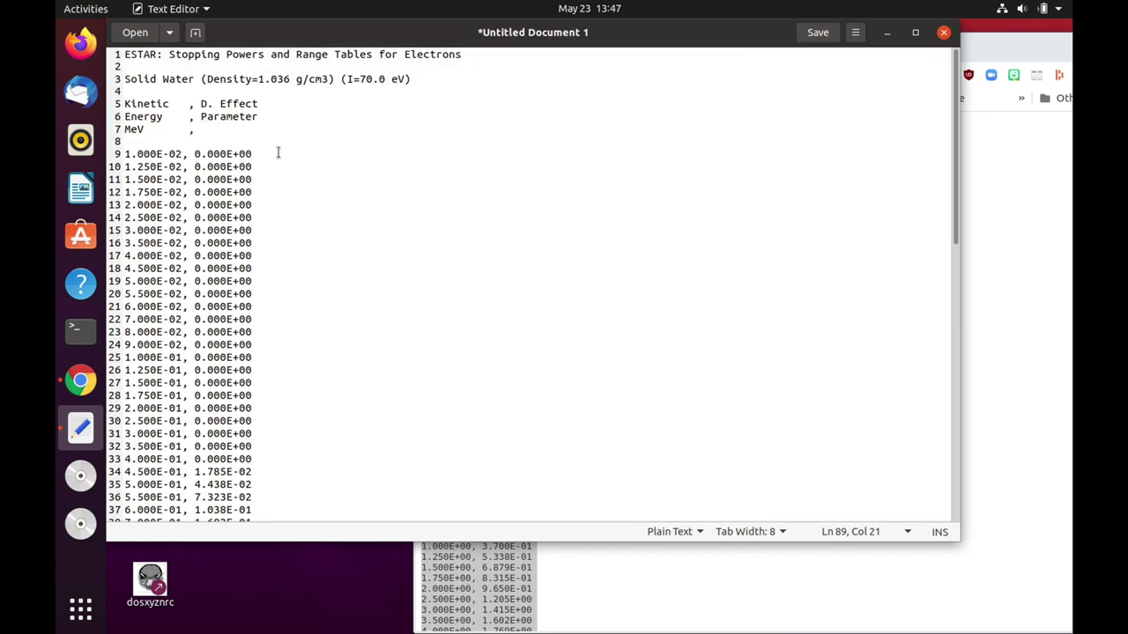
# Replace the seven ESTAR header lines with 'Solid_Water', followed by a new line.
pyautogui.moveTo(221, 143); pyautogui.dragTo(117, 55)
pyautogui.press('Delete')
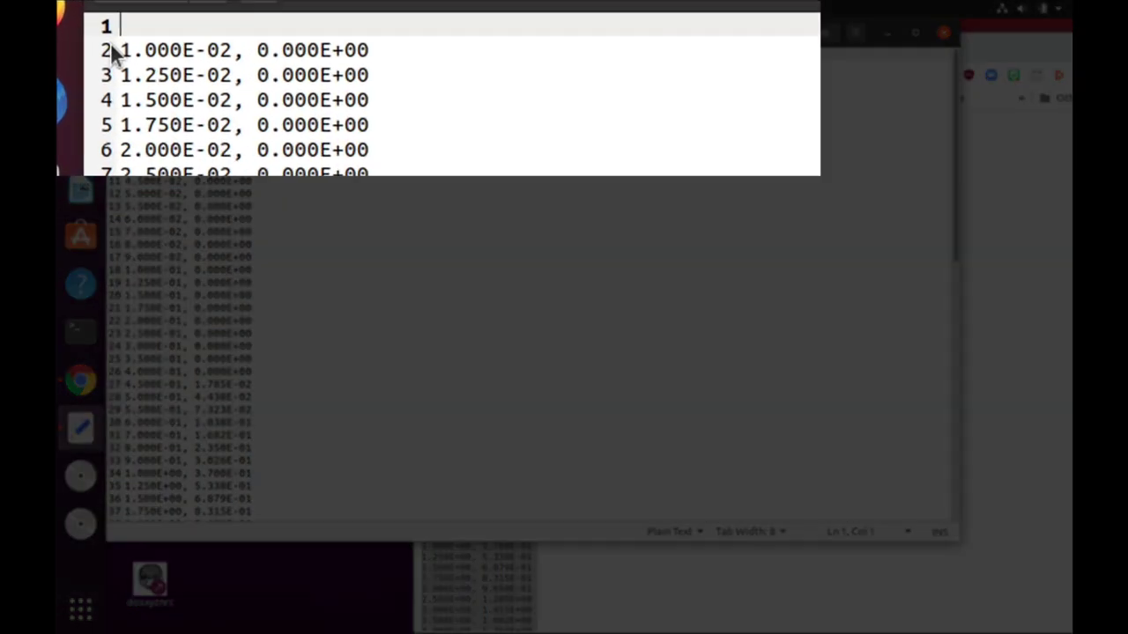
pyautogui.write('Solid')
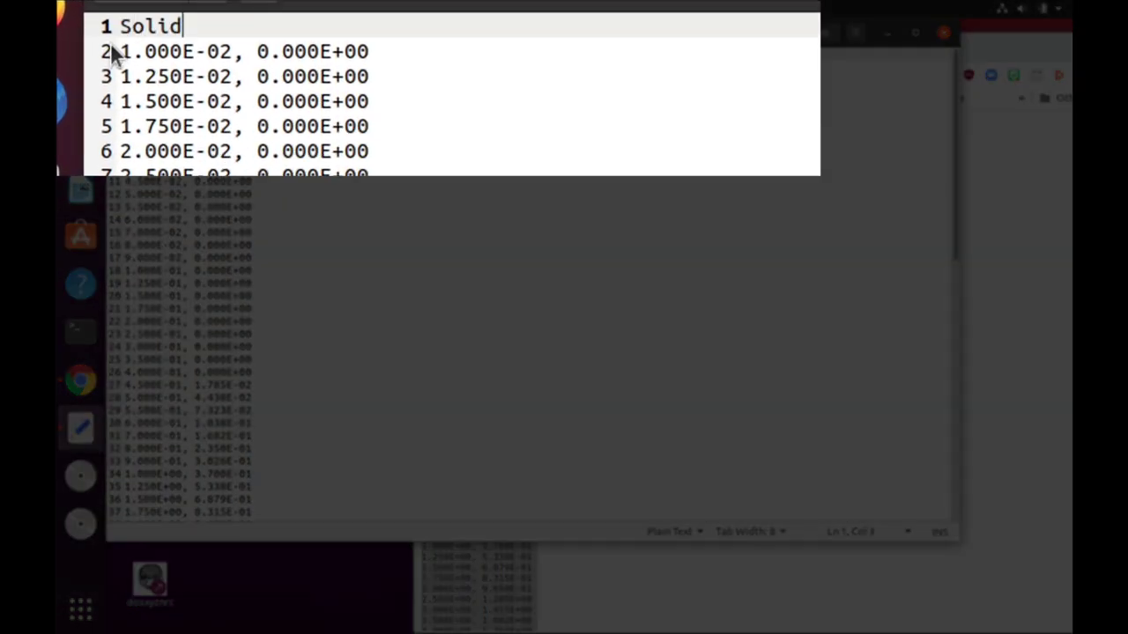
pyautogui.write('_Water')
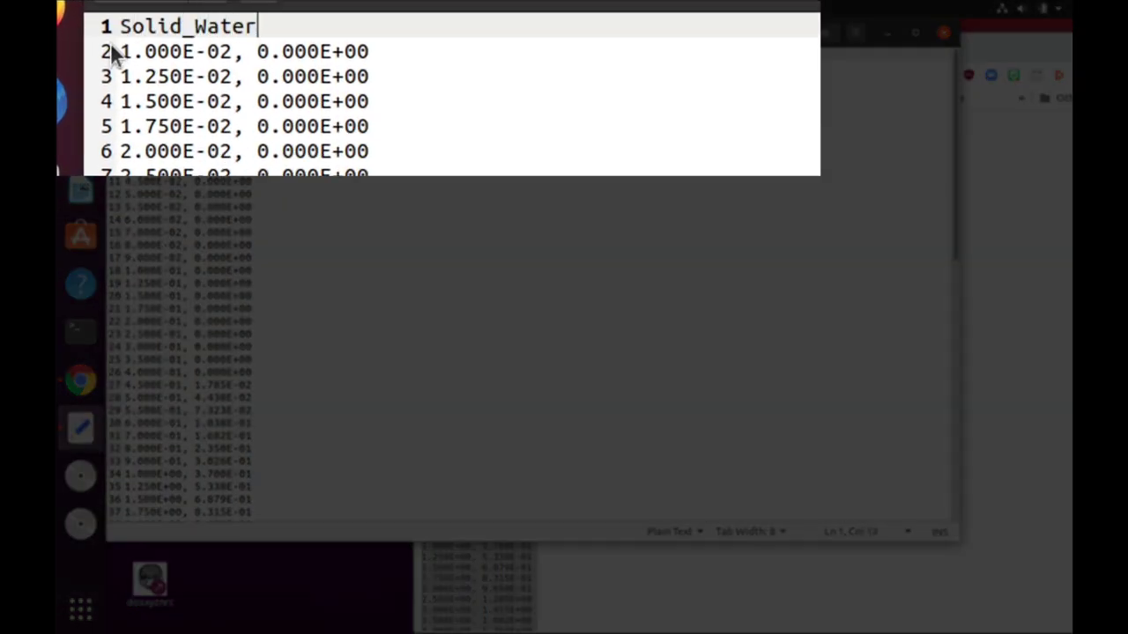
pyautogui.press('Return')
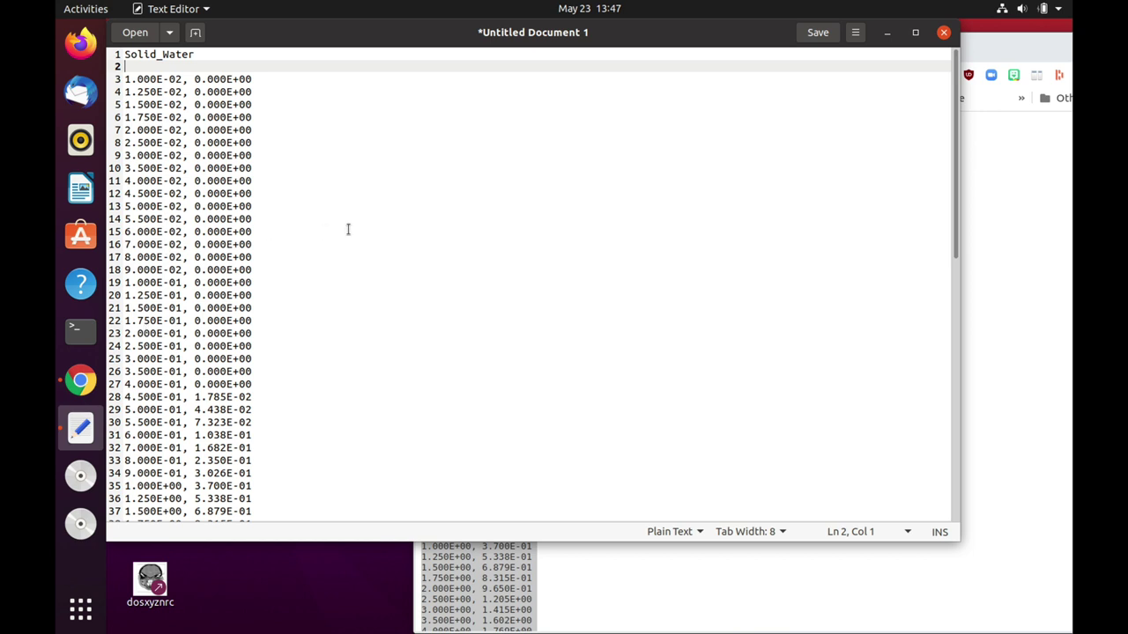
pyautogui.scroll(-10, 348, 230)
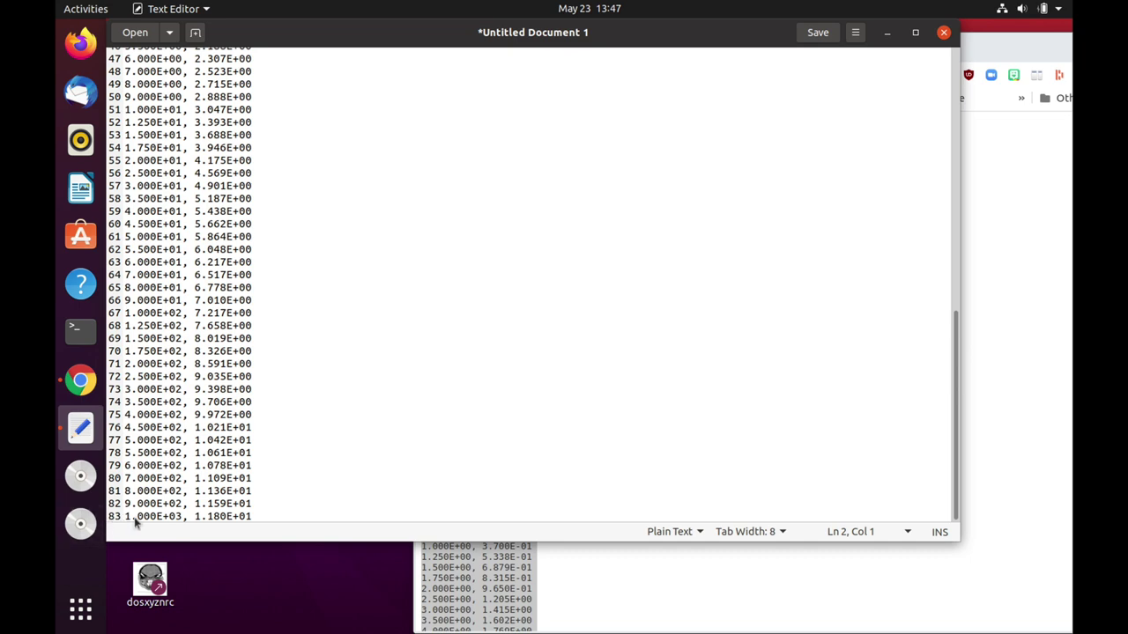
pyautogui.scroll(1, 275, 456)
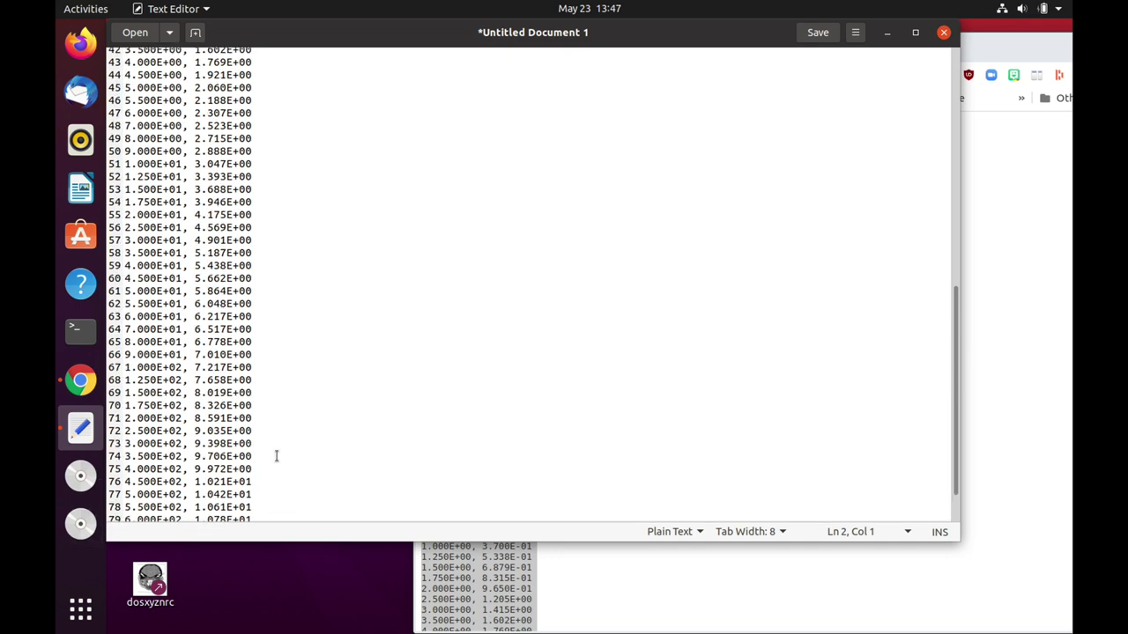
pyautogui.scroll(10, 276, 456)
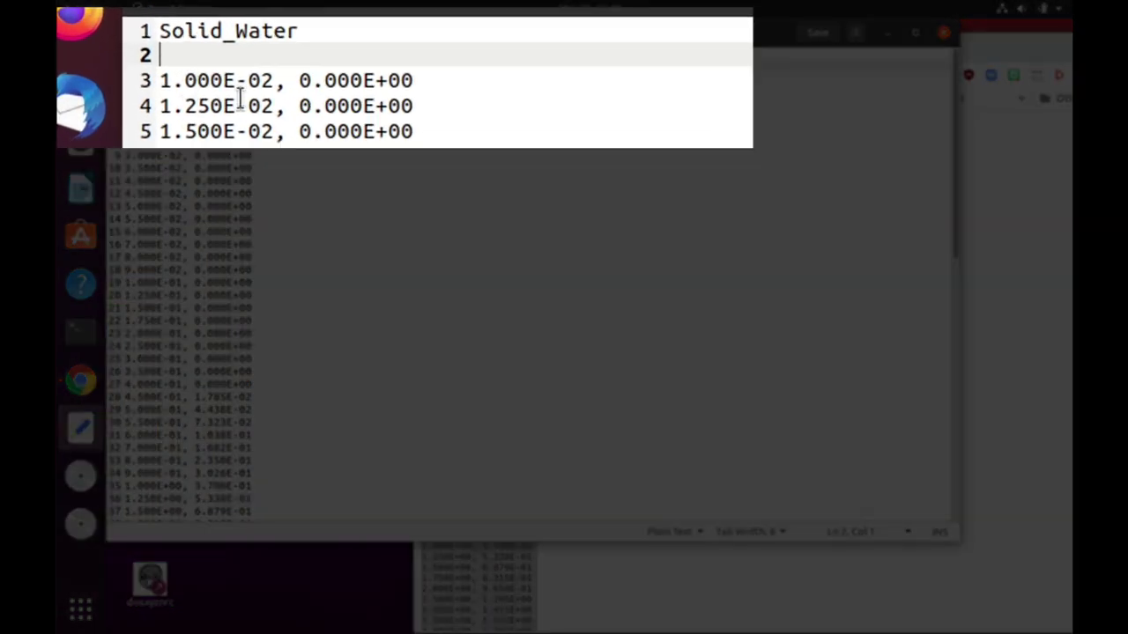
# Write '81 70.0 1.036 6' on line 2, correcting the element count from 4 to 6, and add a new line.
pyautogui.write('81')
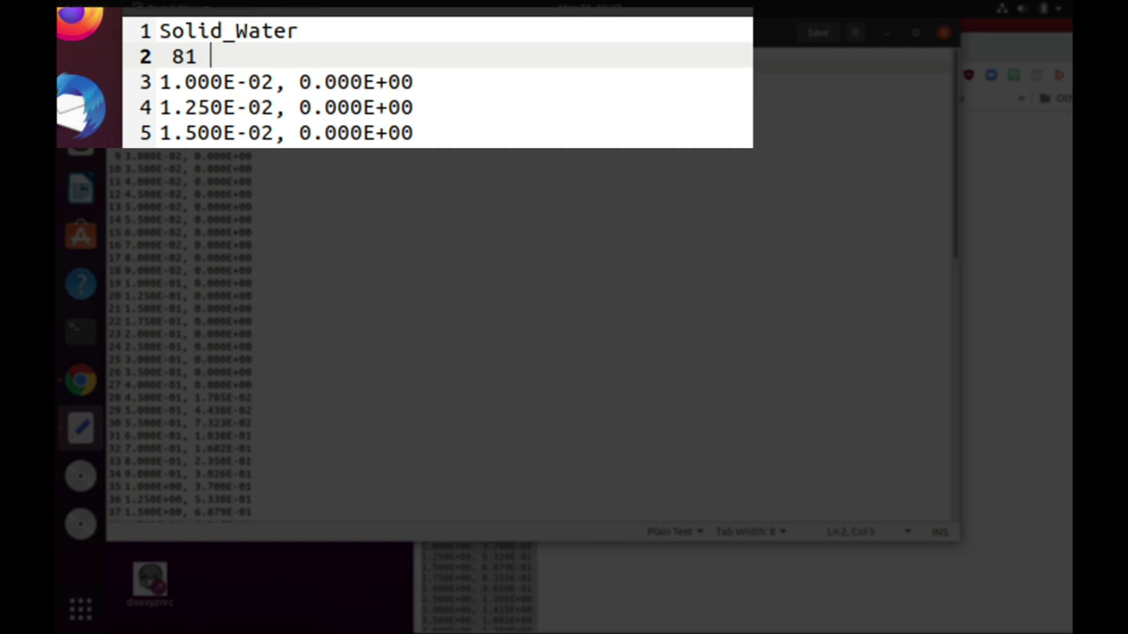
pyautogui.write(' 70.0 1.0')
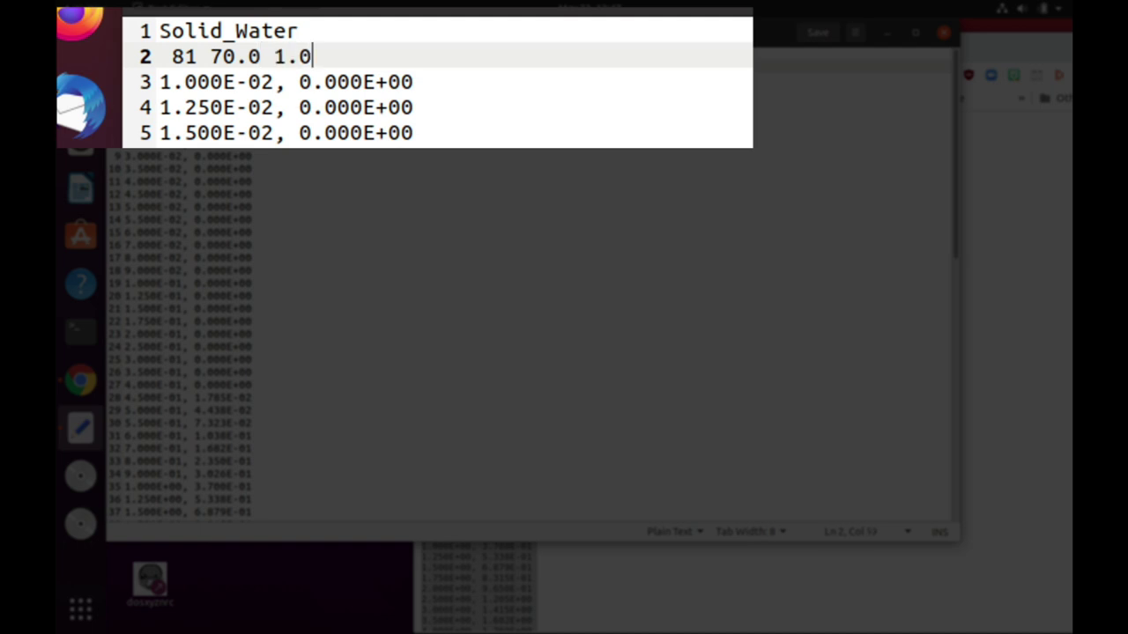
pyautogui.write('36 4')
pyautogui.press('BackSpace')
pyautogui.write('6')
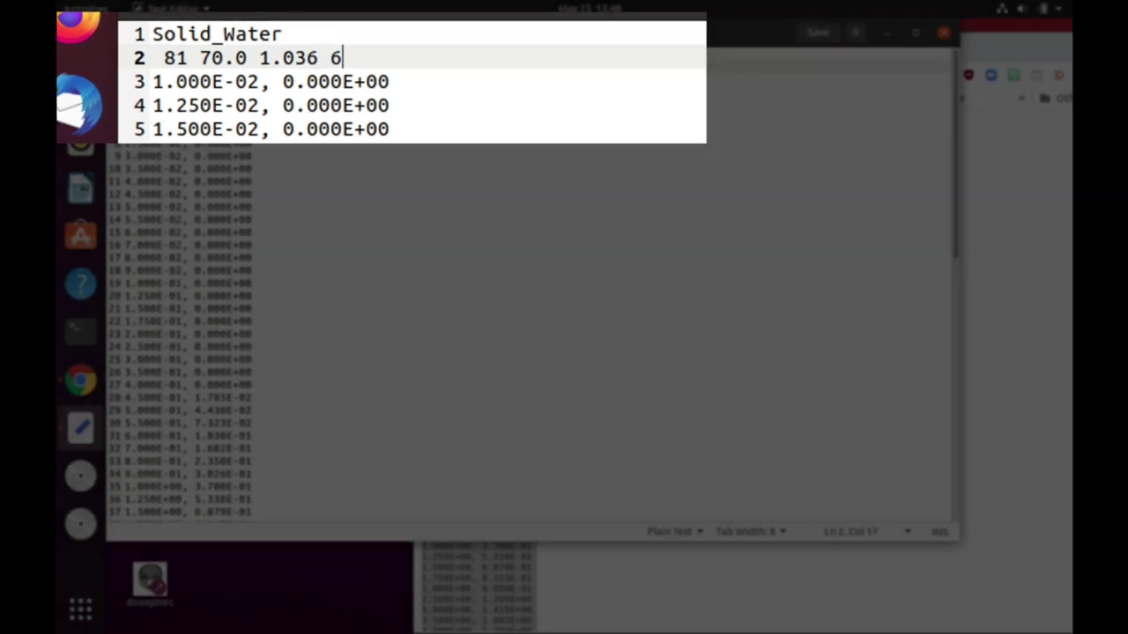
pyautogui.press('Return')
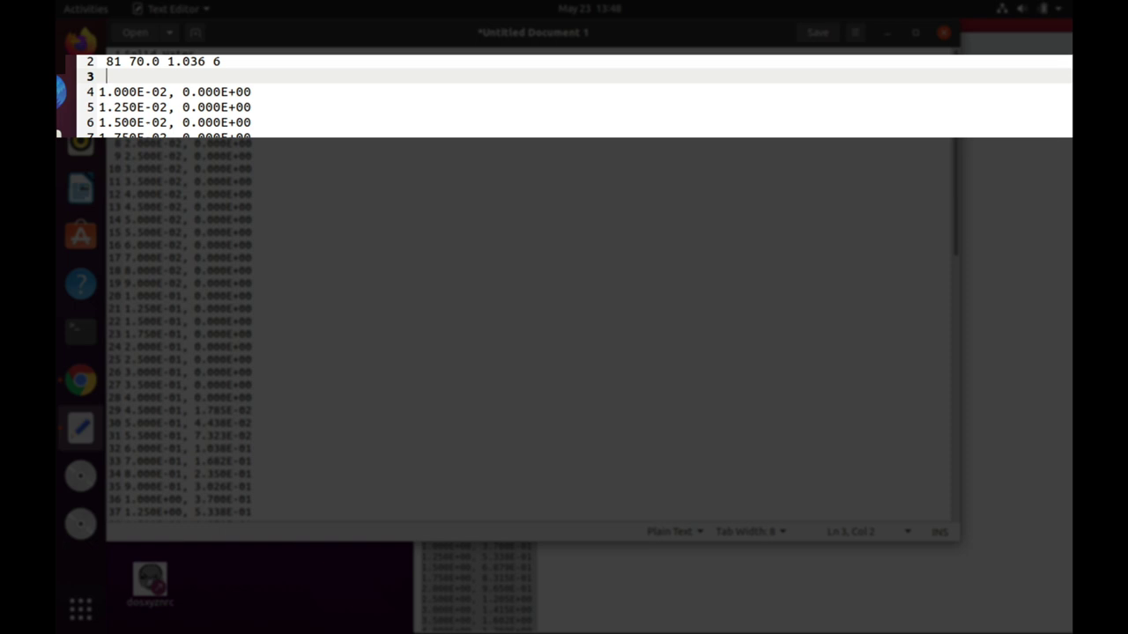
# Enter the tab-separated pairs 1 0.081, 6 0.672, 7 0.024, 8 0.199, 17 0.001, 20 0.023.
pyautogui.write('1 0.081')
pyautogui.press('Tab')
pyautogui.write('6 0.672')
pyautogui.press('Tab')
pyautogui.write('7 0.024')
pyautogui.press('Tab')
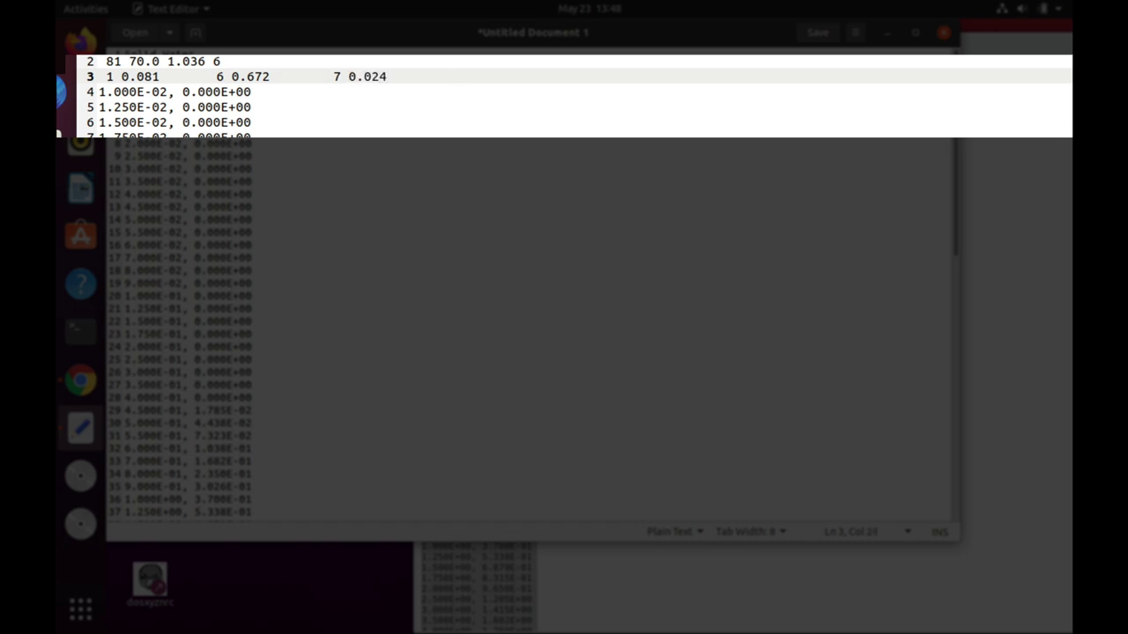
pyautogui.write('8 0.199\t\t17 0.001\t\t20')
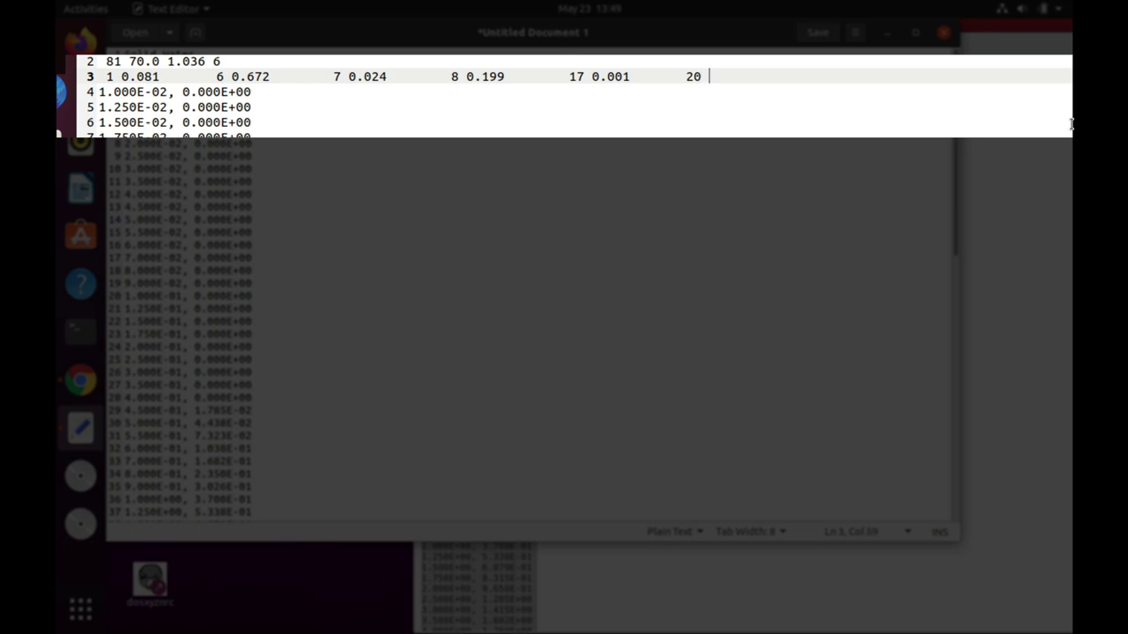
pyautogui.write(' 0.023')
pyautogui.scroll(-10, 617, 126)
pyautogui.scroll(10, 618, 128)
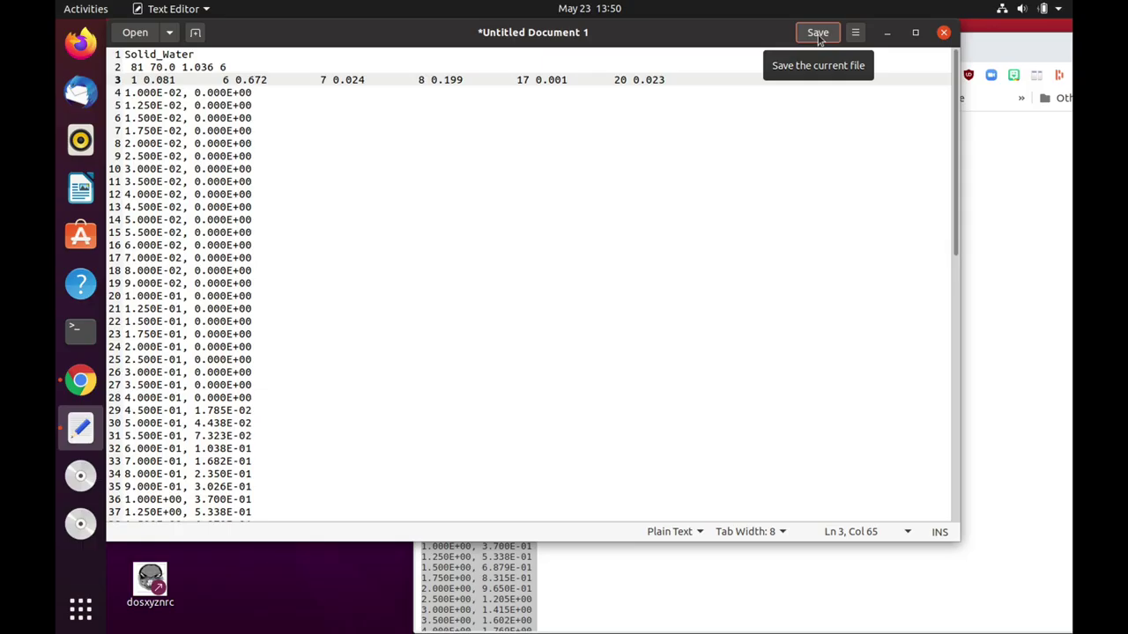
# Save the new density document as Solid_water.density in egs_home/pegs4/density.
pyautogui.click(818, 34)
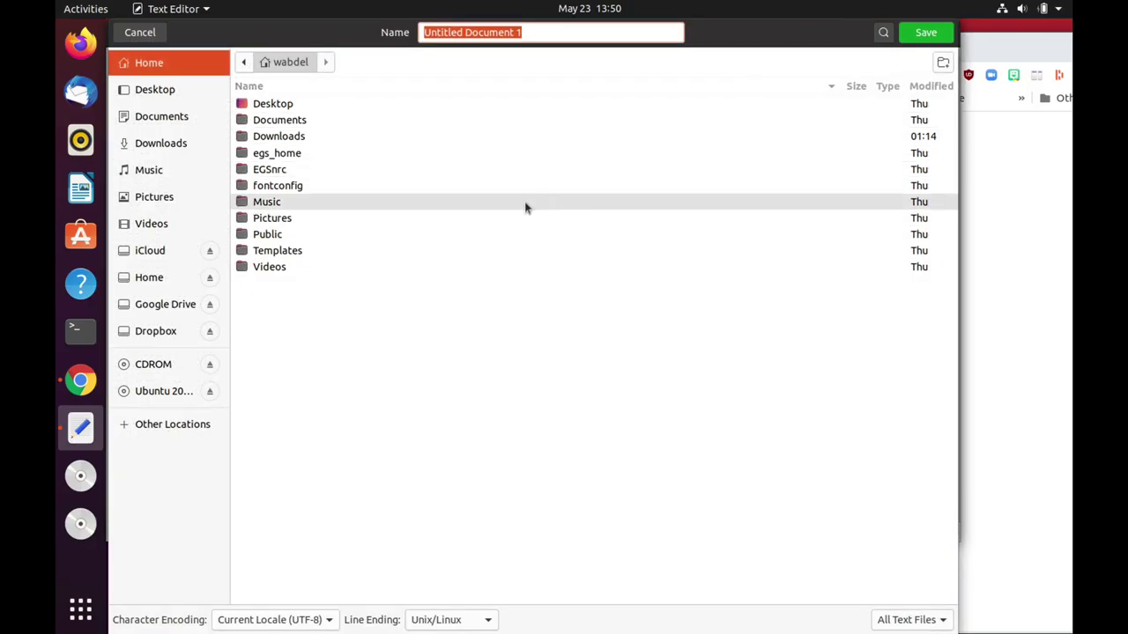
pyautogui.doubleClick(300, 154)
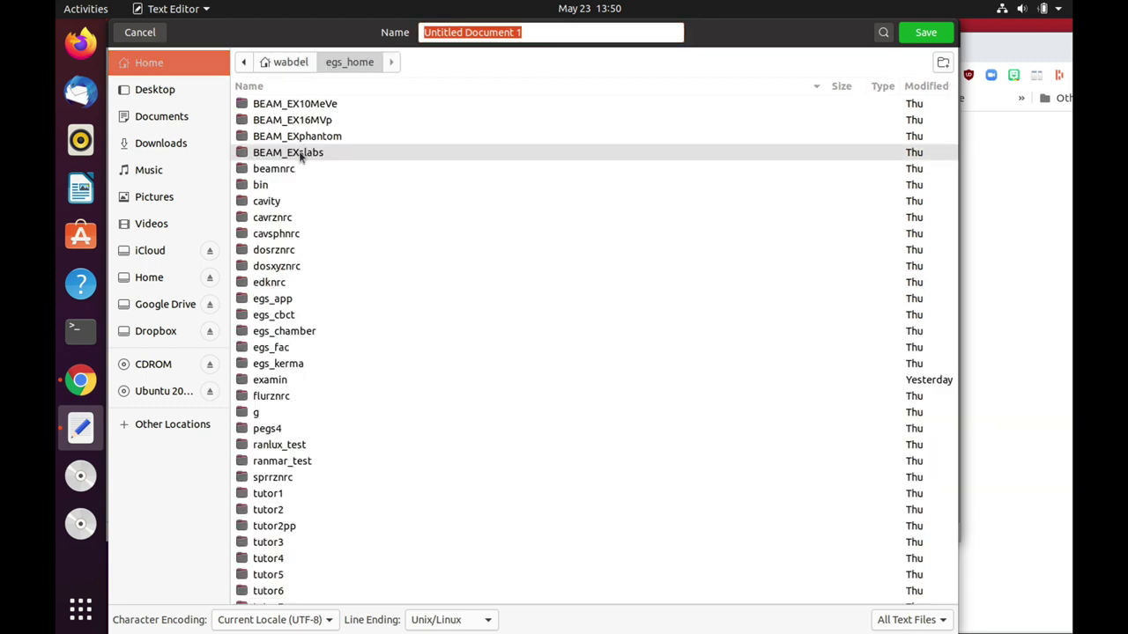
pyautogui.doubleClick(288, 429)
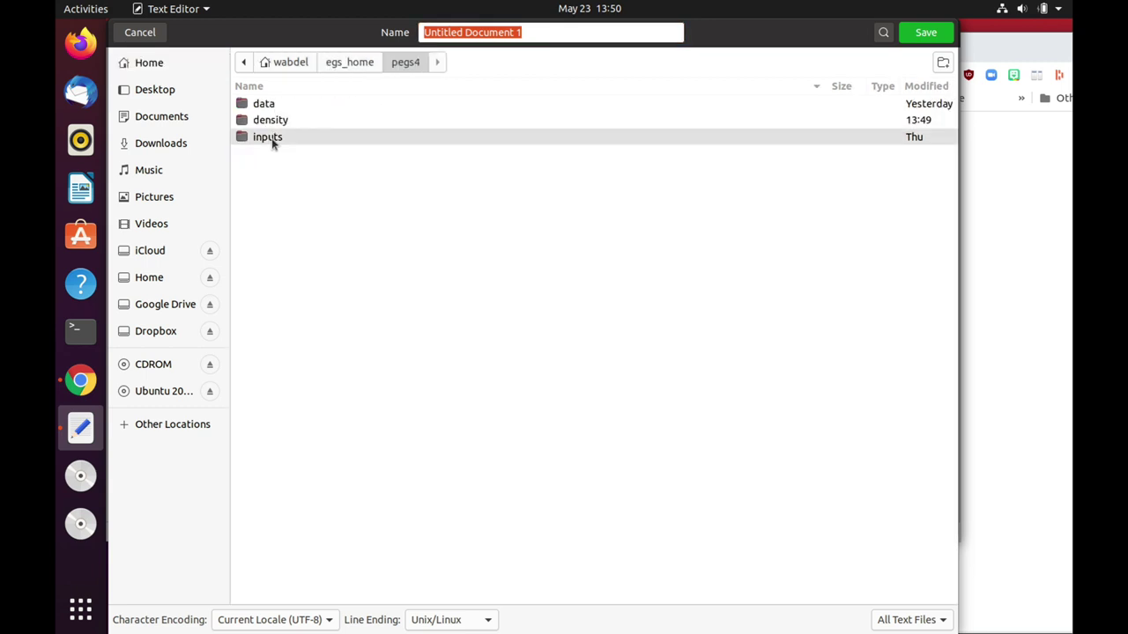
pyautogui.doubleClick(273, 123)
pyautogui.click(548, 26)
pyautogui.hotkey('ctrl', 'a')
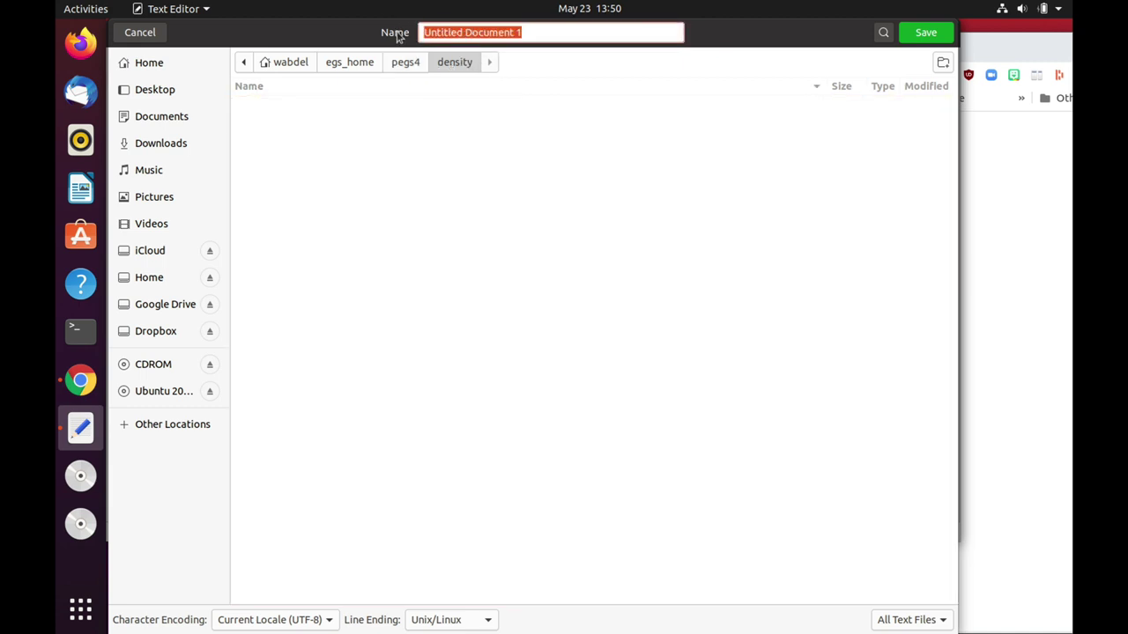
pyautogui.write('Solid')
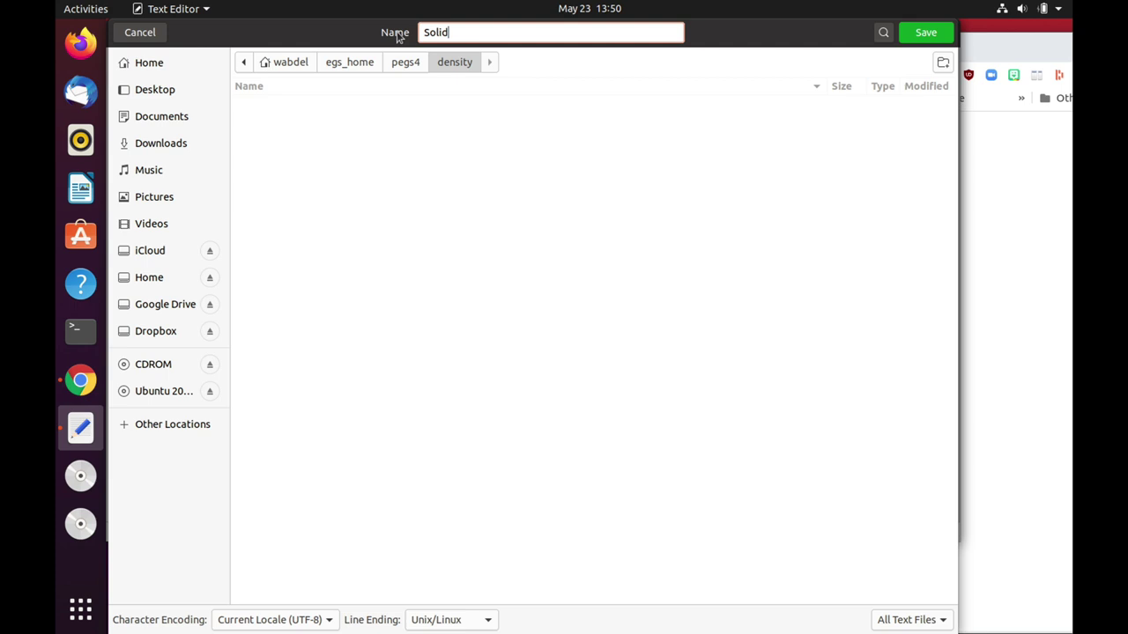
pyautogui.write('_water.density')
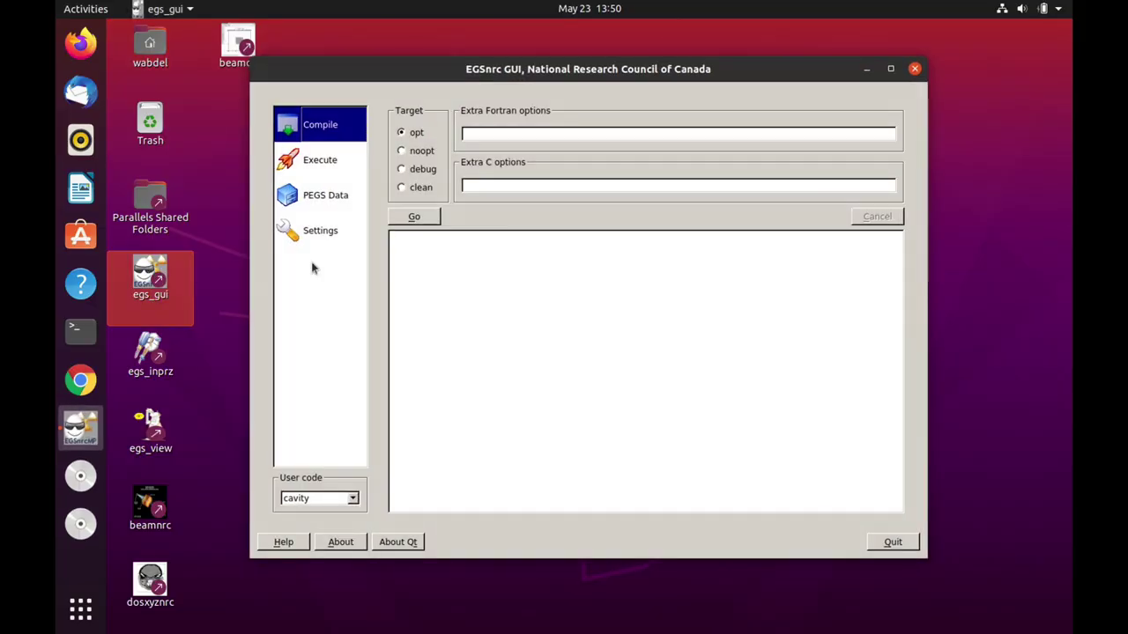
# On the PEGS Data page, load EGS_HOME density/Solid_water.density as the density correction file.
pyautogui.click(328, 197)
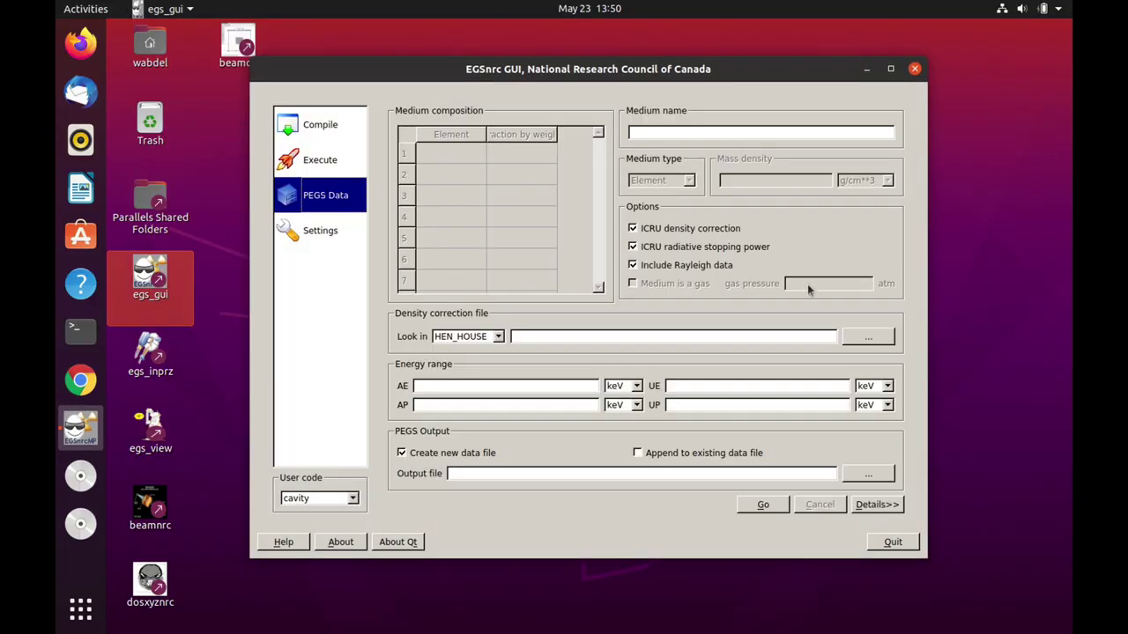
pyautogui.click(498, 338)
pyautogui.click(481, 362)
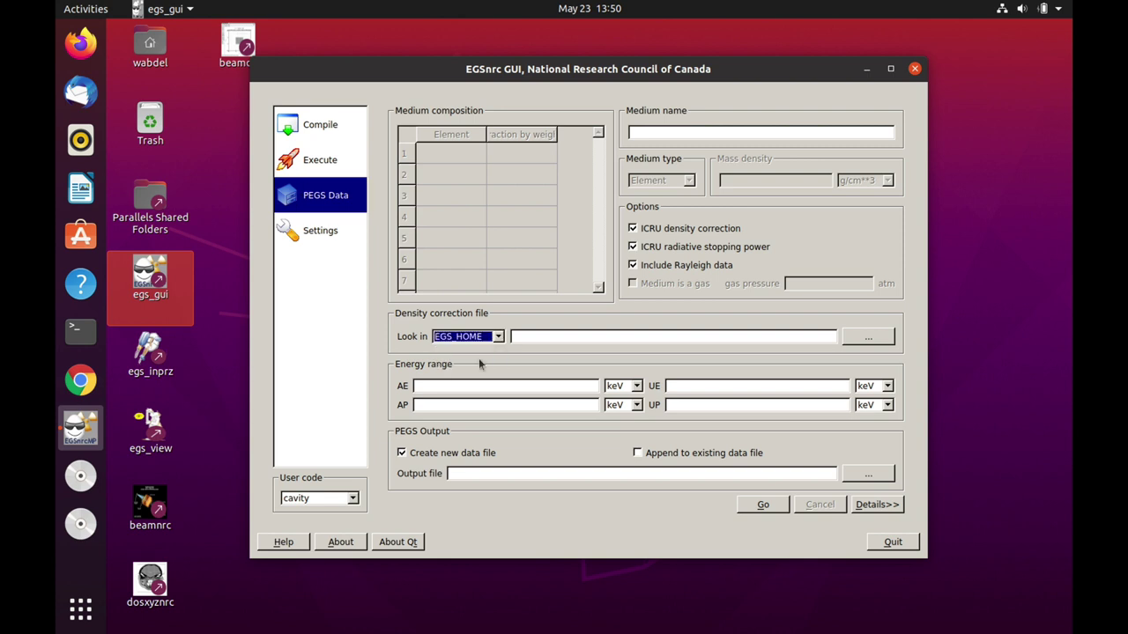
pyautogui.click(868, 337)
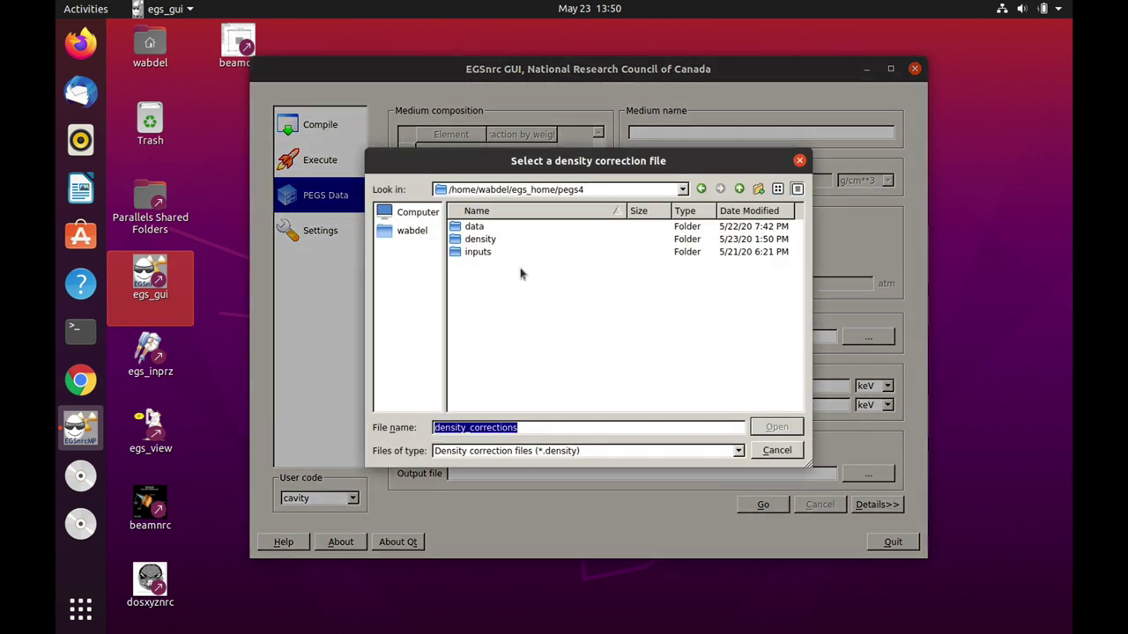
pyautogui.doubleClick(487, 241)
pyautogui.click(484, 228)
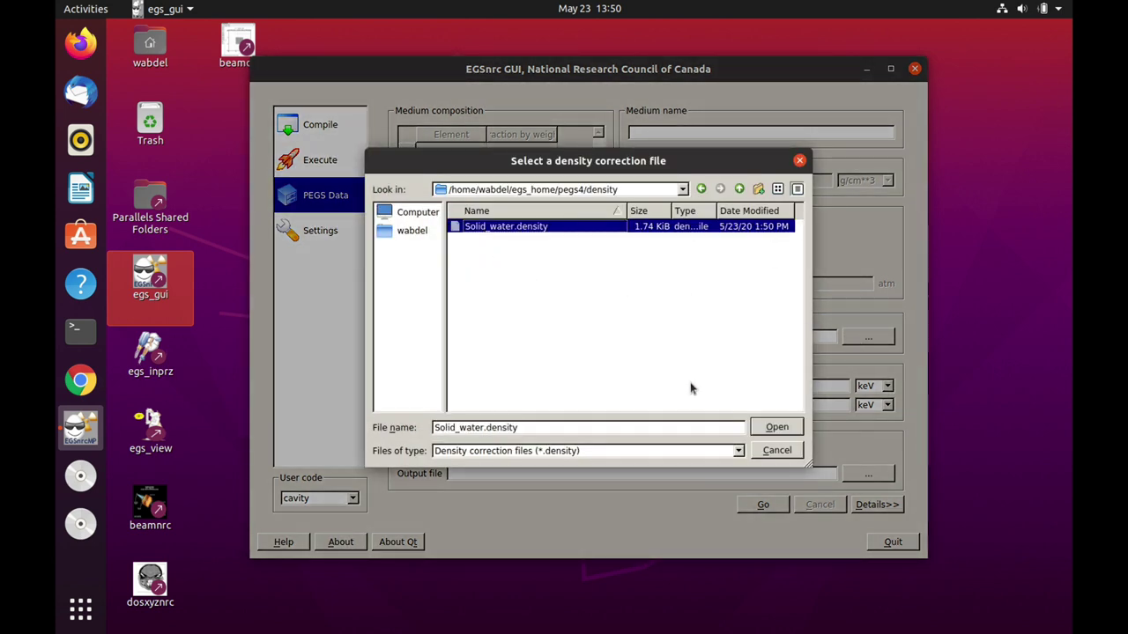
pyautogui.click(775, 429)
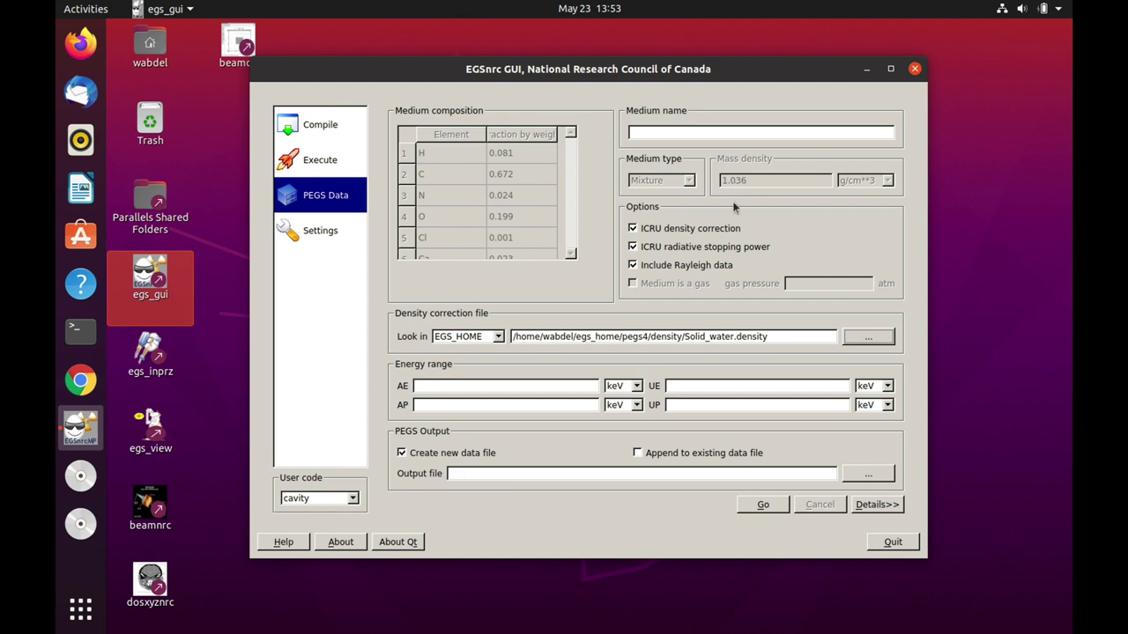
# Name the medium SW521ICRU and set AE to 0.521 MeV.
pyautogui.click(678, 133)
pyautogui.write('SW')
pyautogui.write('521ICRU')
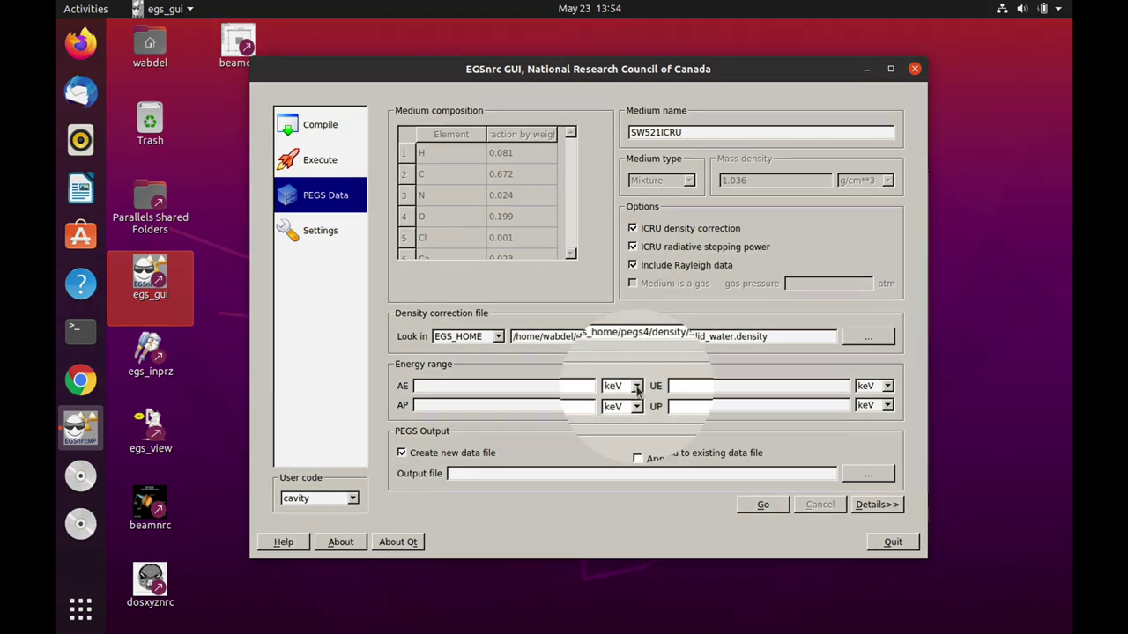
pyautogui.click(635, 387)
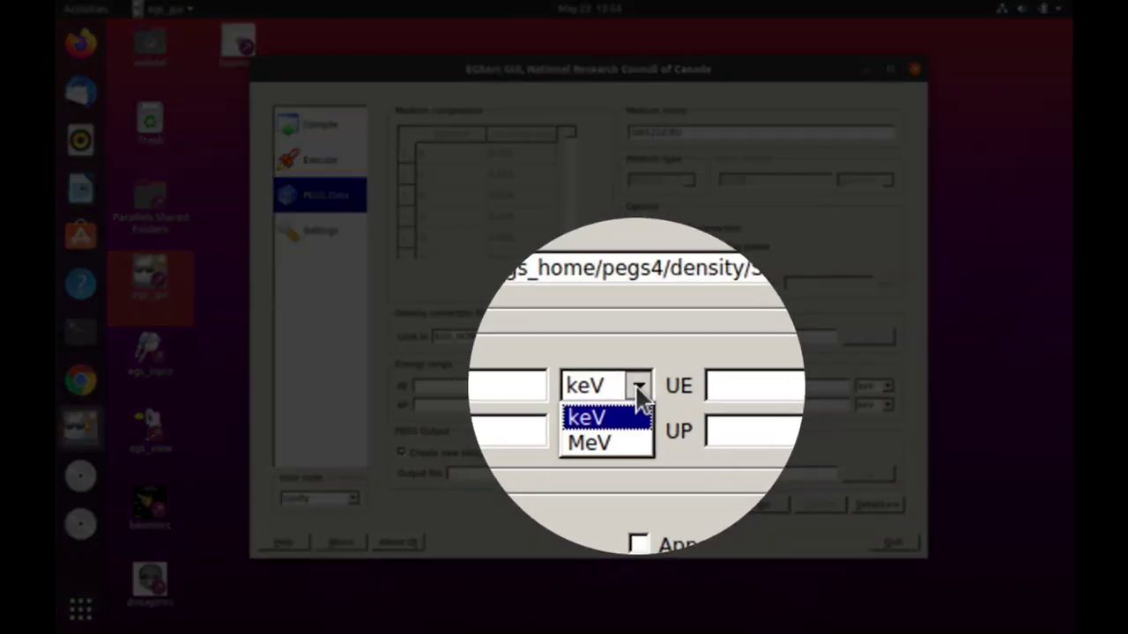
pyautogui.click(631, 411)
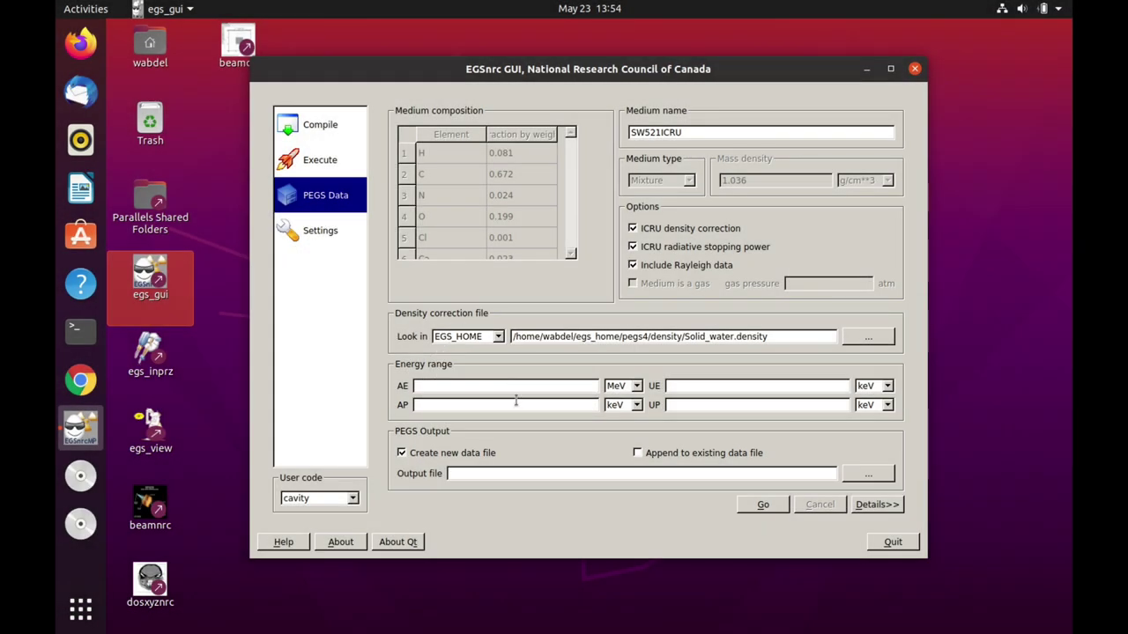
pyautogui.write('0.521')
# Set UE to 20.511, AP to 0.010 and UP to 20, all in MeV.
pyautogui.click(736, 388)
pyautogui.click(887, 388)
pyautogui.click(884, 411)
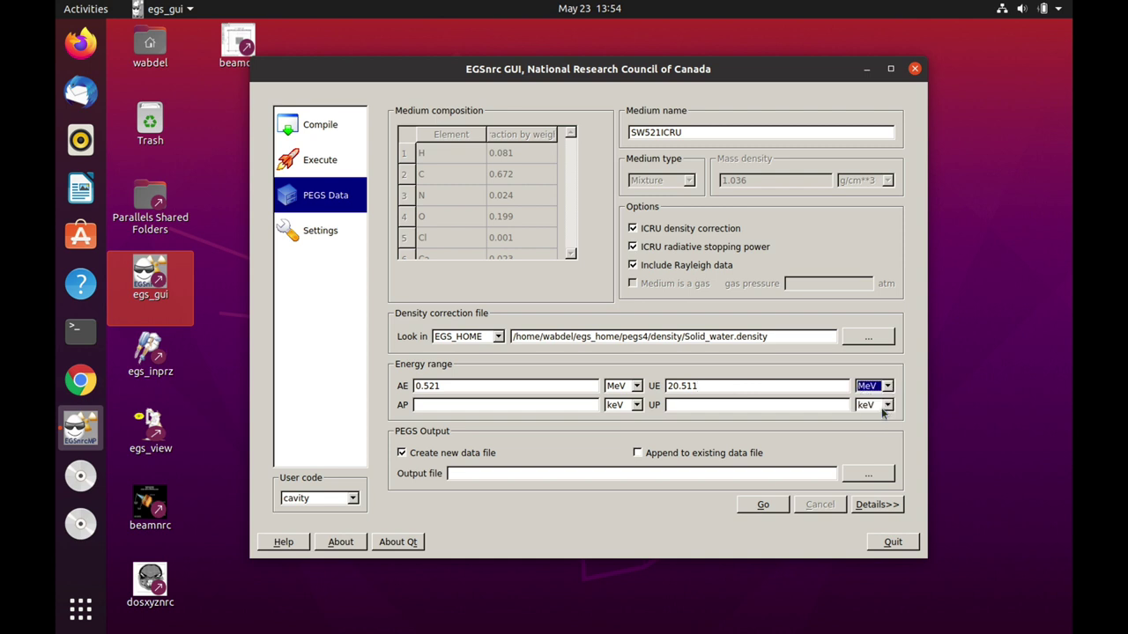
pyautogui.click(507, 406)
pyautogui.click(636, 406)
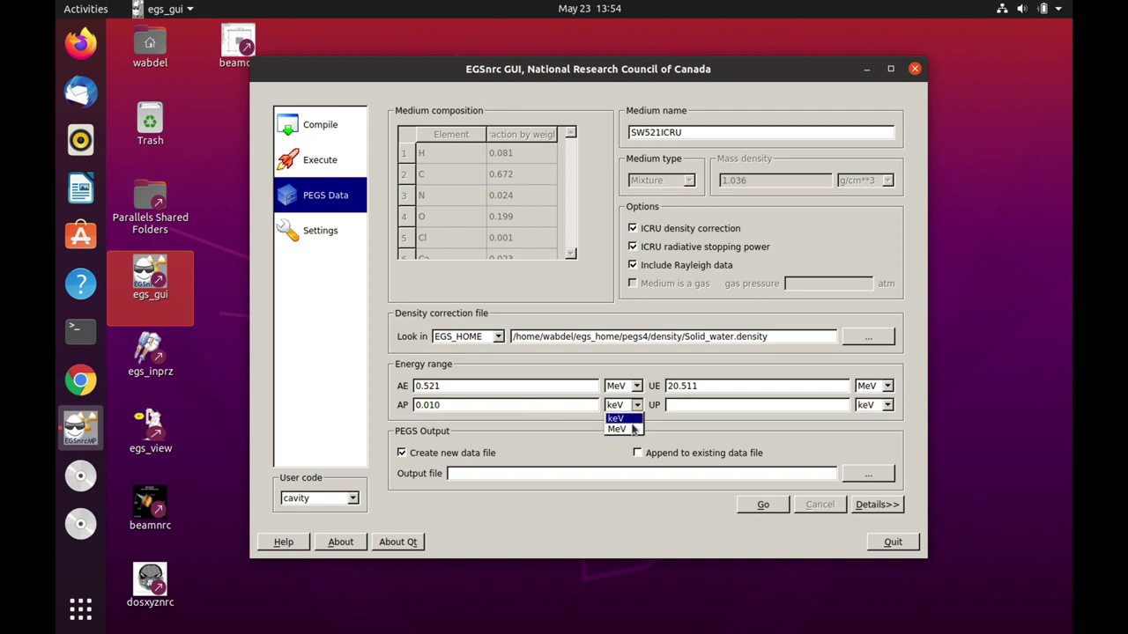
pyautogui.click(618, 427)
pyautogui.click(709, 405)
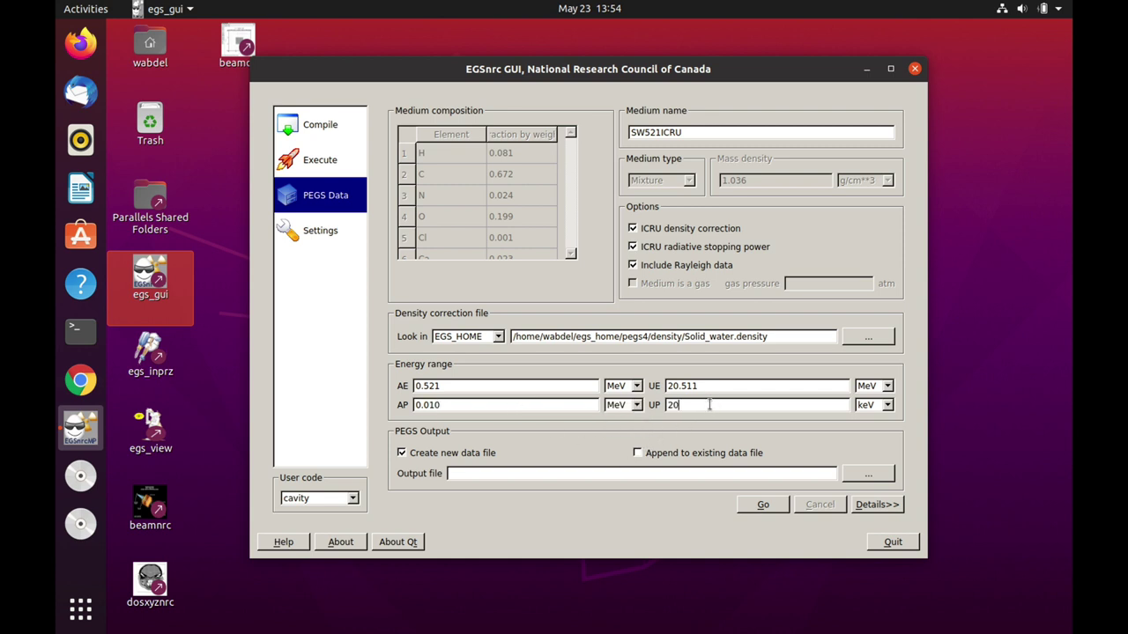
pyautogui.write('20')
pyautogui.click(888, 405)
pyautogui.click(872, 429)
# Run PEGS to append the SW521ICRU medium to phantom.pegs4dat.
pyautogui.click(637, 453)
pyautogui.click(867, 475)
pyautogui.click(476, 231)
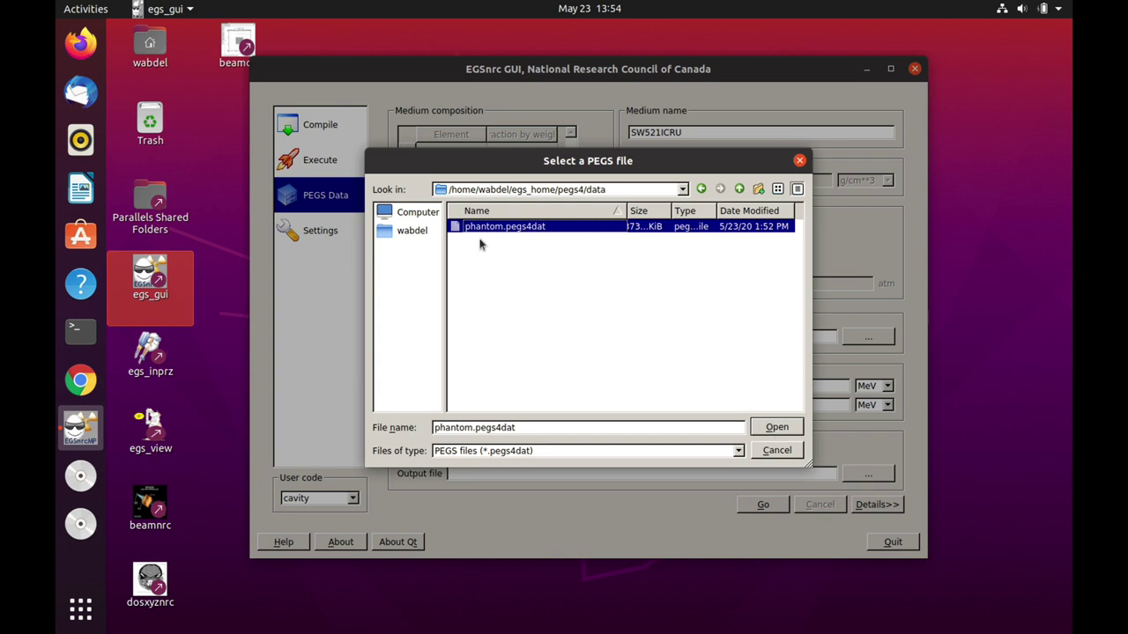
pyautogui.click(783, 429)
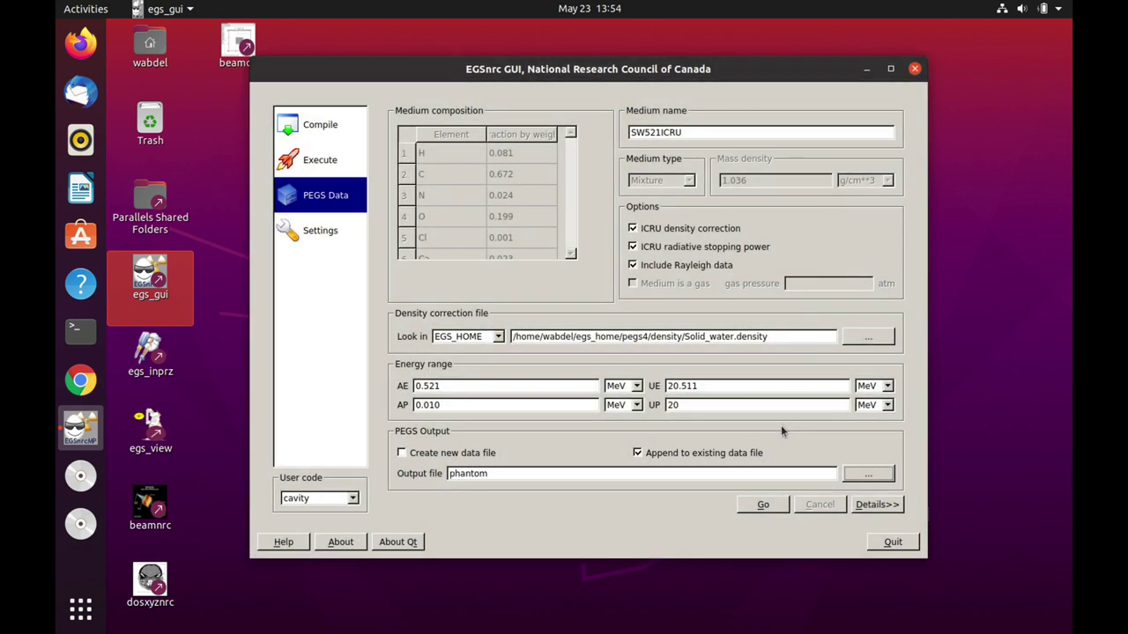
pyautogui.click(765, 506)
pyautogui.click(586, 333)
# Rename the medium SW700ICRU with AE 0.70, append it via PEGS, then quit the GUI.
pyautogui.moveTo(644, 132); pyautogui.dragTo(657, 132)
pyautogui.write('700')
pyautogui.moveTo(422, 380); pyautogui.dragTo(438, 385)
pyautogui.write('70')
pyautogui.click(765, 505)
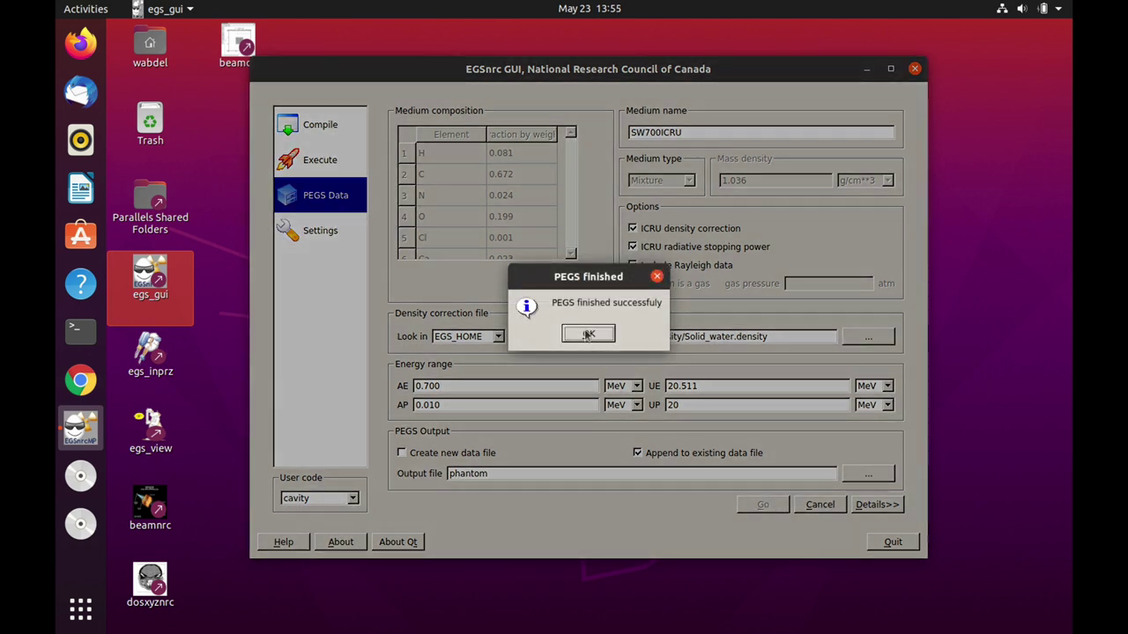
pyautogui.click(588, 335)
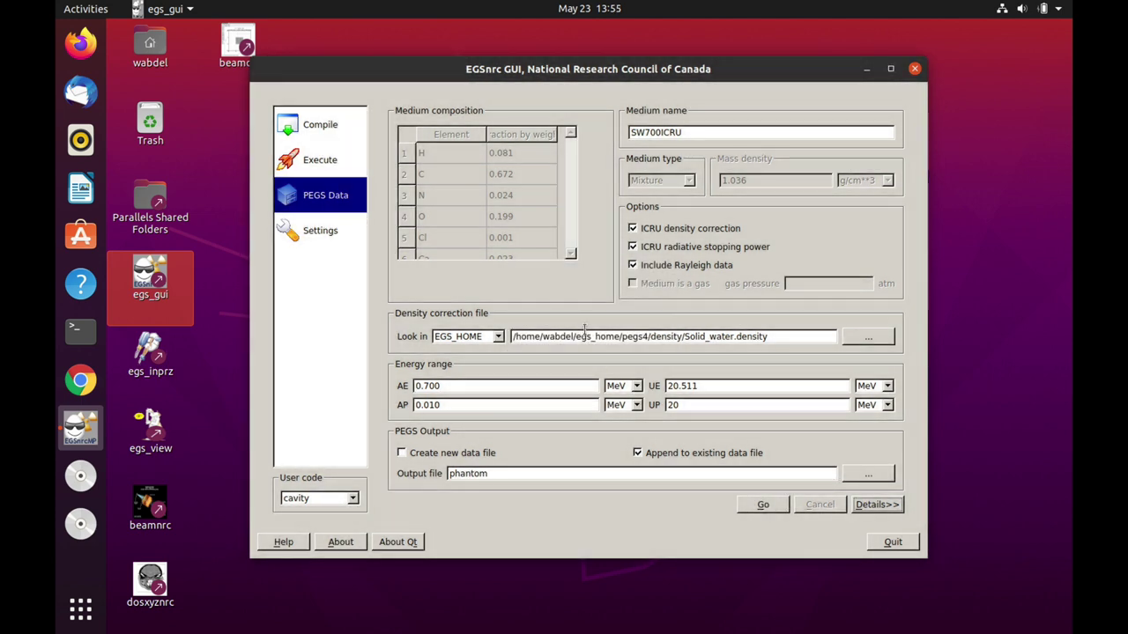
pyautogui.click(893, 542)
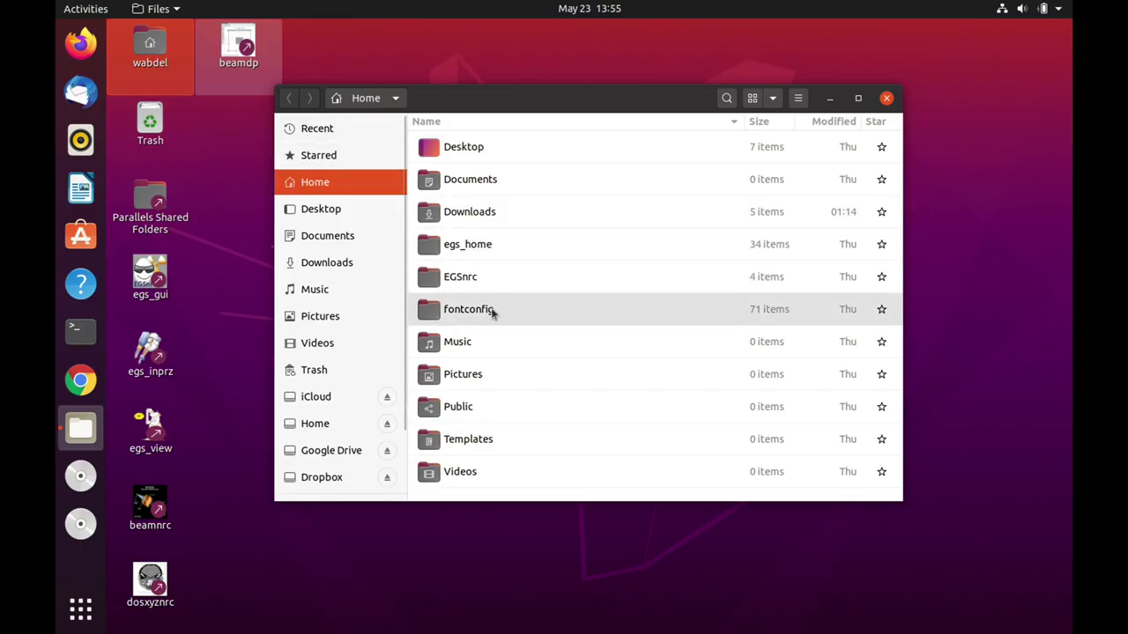
# Browse to egs_home/pegs4/data and open phantom.pegs4dat in Text Editor.
pyautogui.doubleClick(471, 244)
pyautogui.scroll(-5, 567, 269)
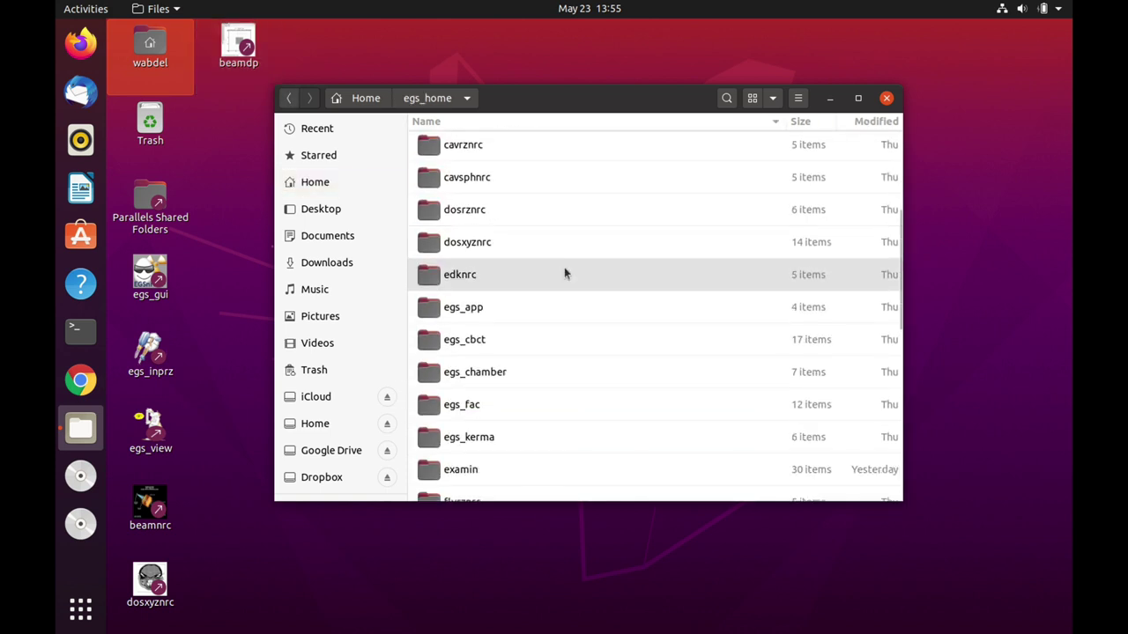
pyautogui.scroll(-5, 564, 273)
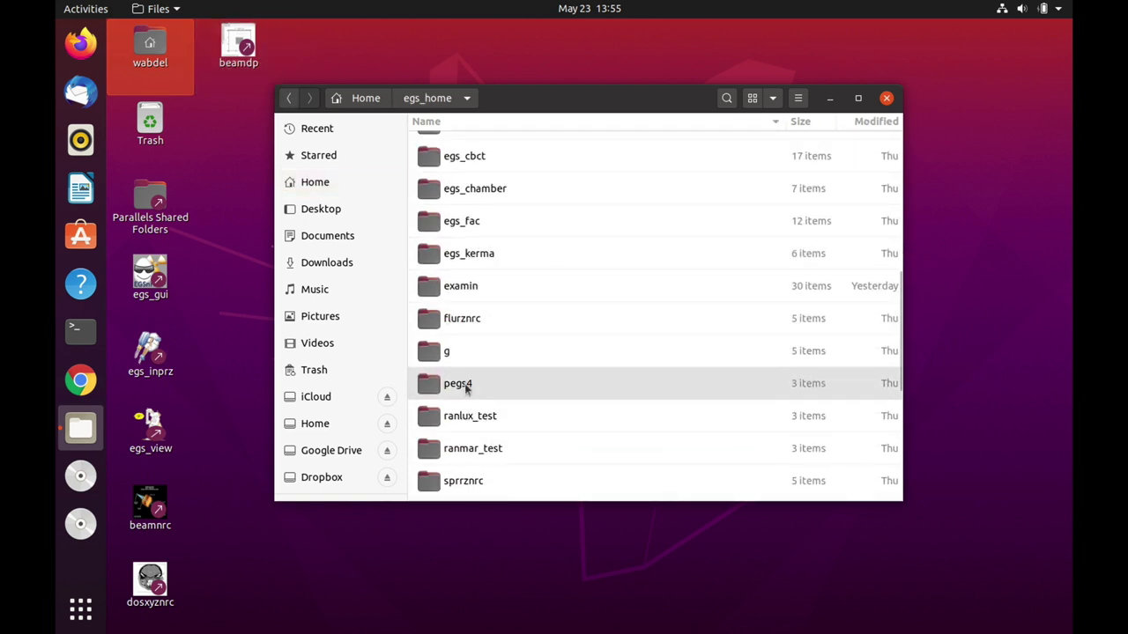
pyautogui.doubleClick(459, 393)
pyautogui.doubleClick(449, 148)
pyautogui.doubleClick(434, 182)
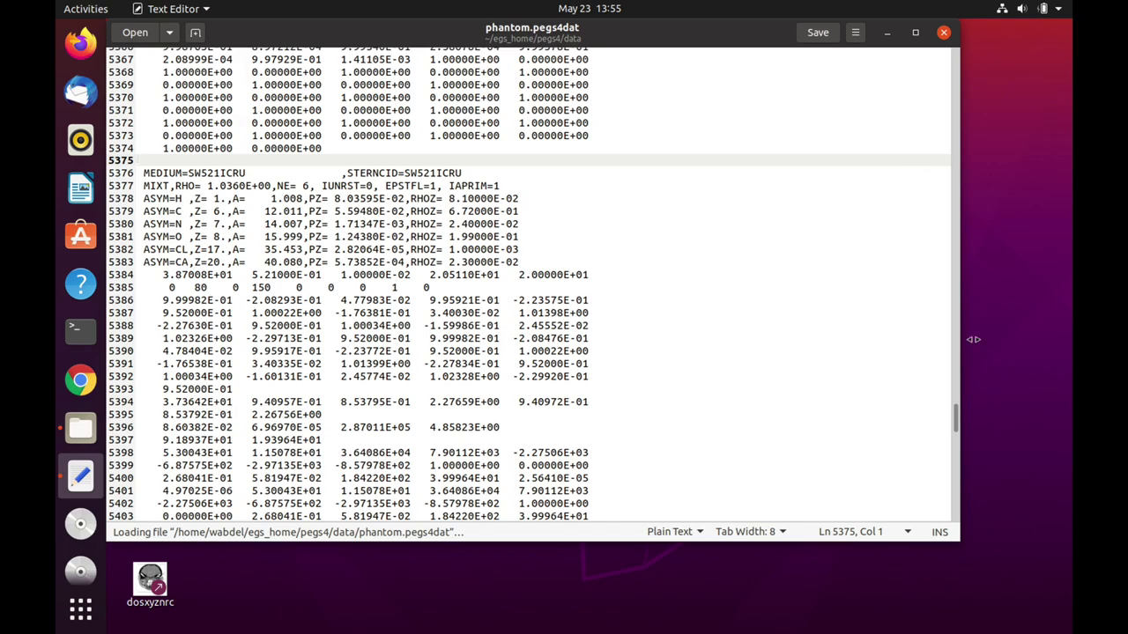
# Delete the blank line above the SW521ICRU entry, then scroll down to the SW700ICRU block.
pyautogui.moveTo(955, 411); pyautogui.dragTo(955, 408)
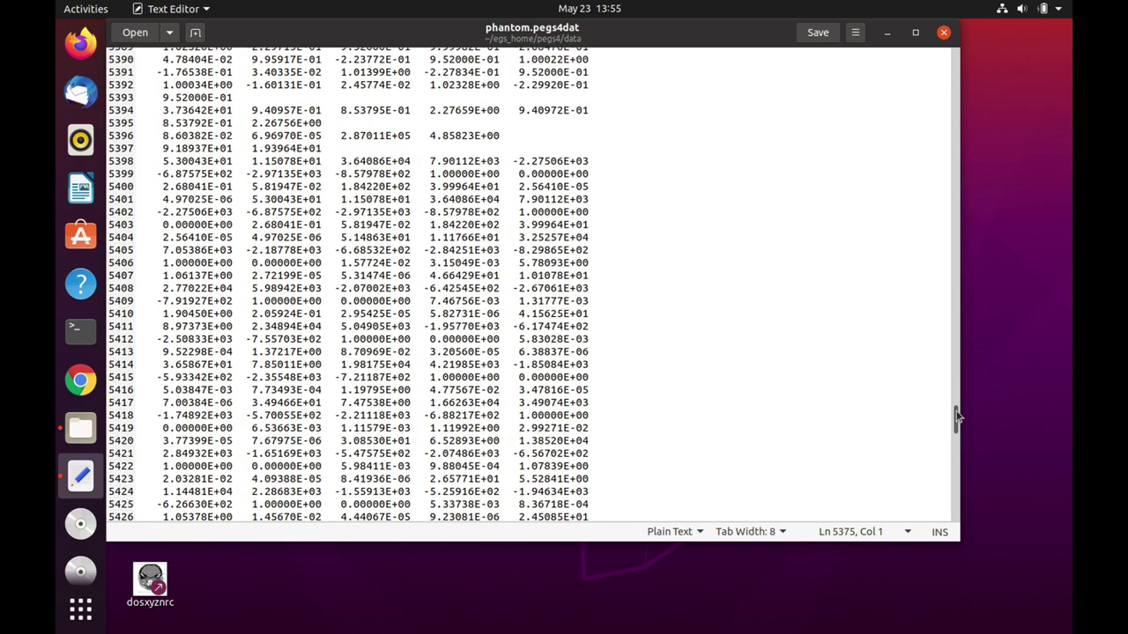
pyautogui.press('BackSpace')
pyautogui.click(289, 180)
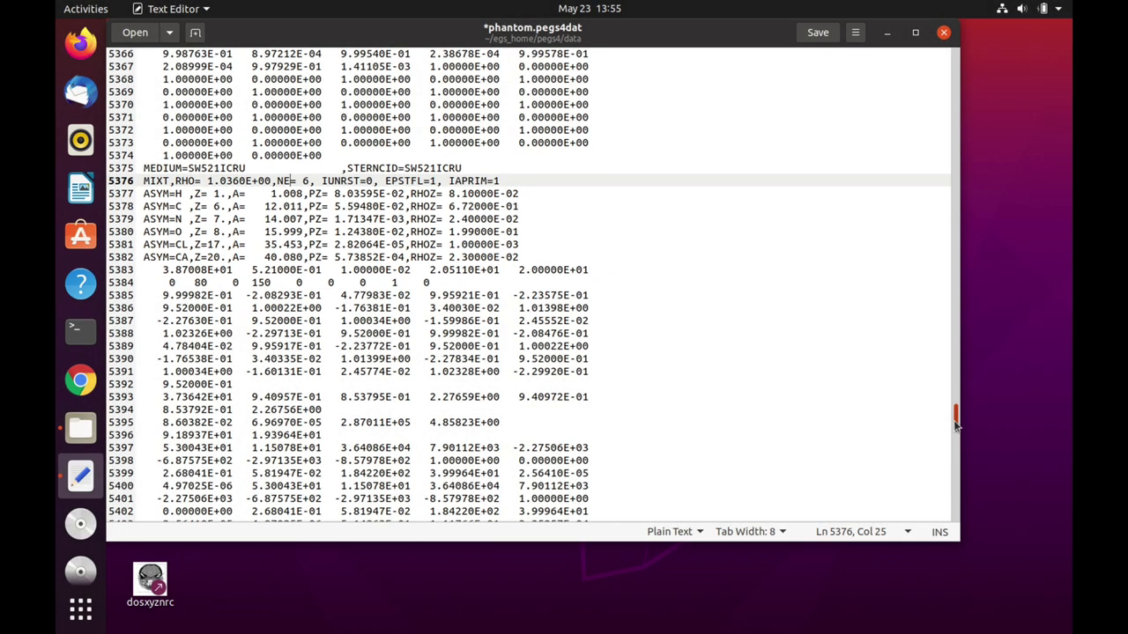
pyautogui.moveTo(956, 422); pyautogui.dragTo(952, 470)
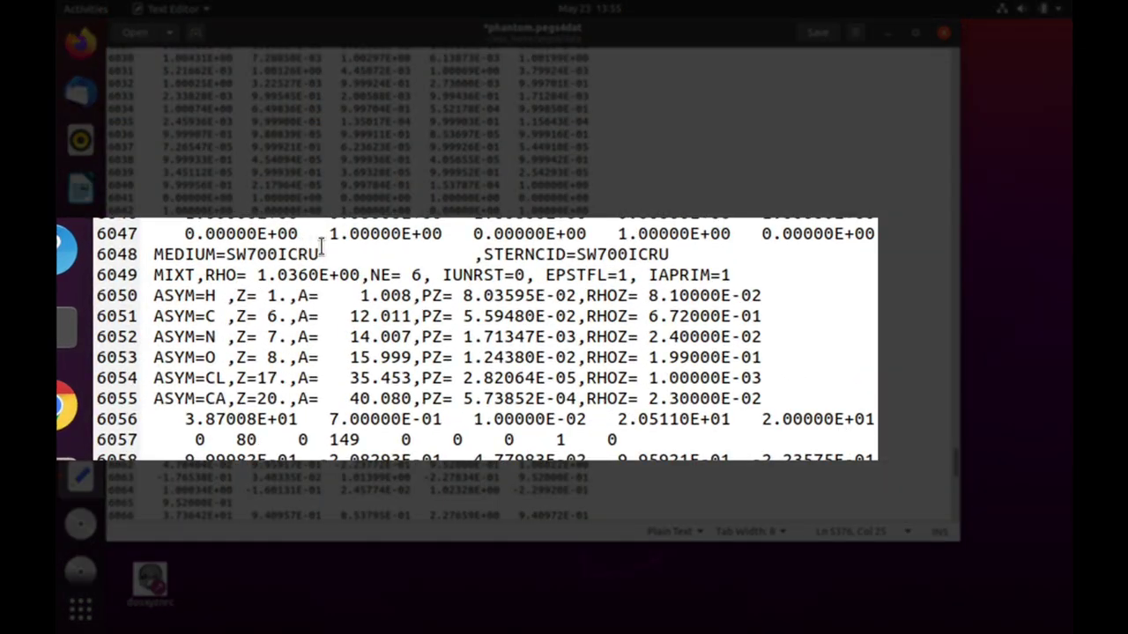